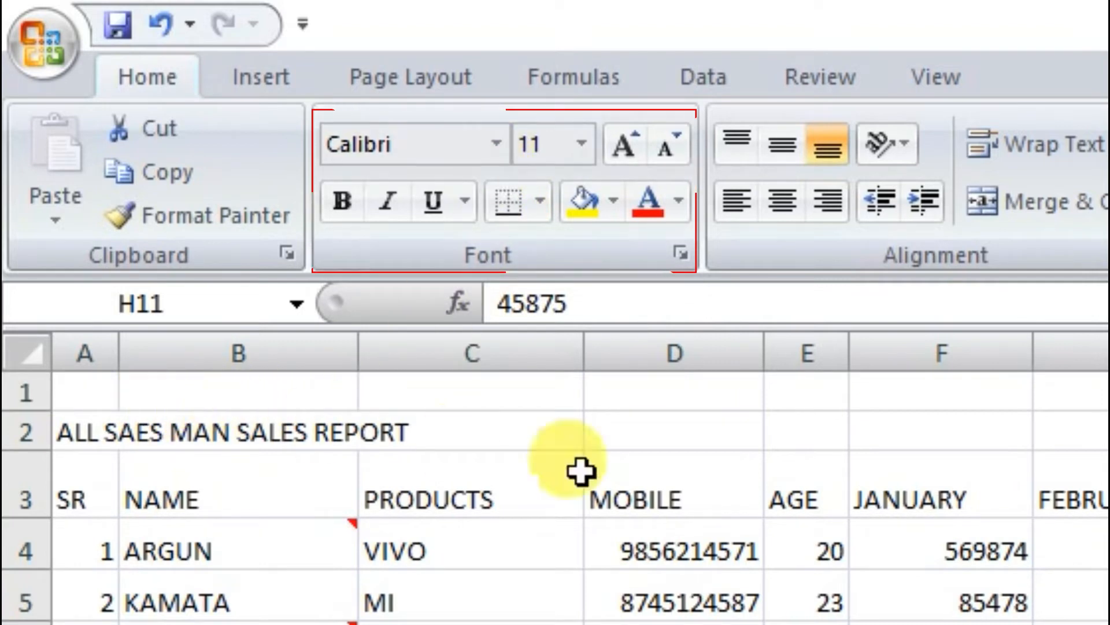
# Set the font of the report title in A2 to Arial Black.
pyautogui.click(76, 442)
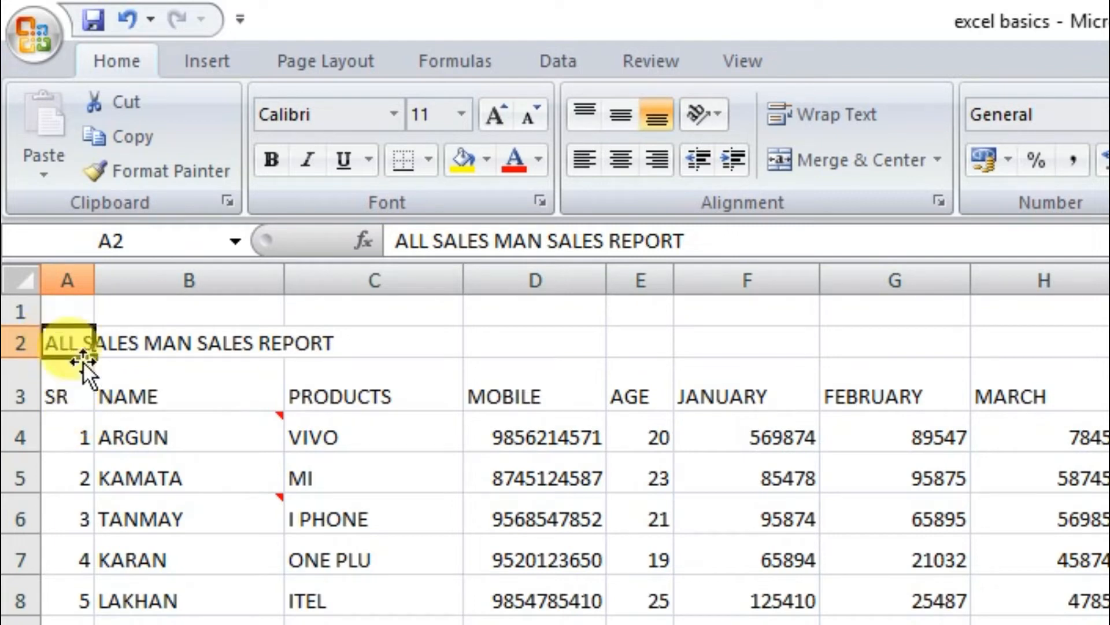
pyautogui.click(394, 115)
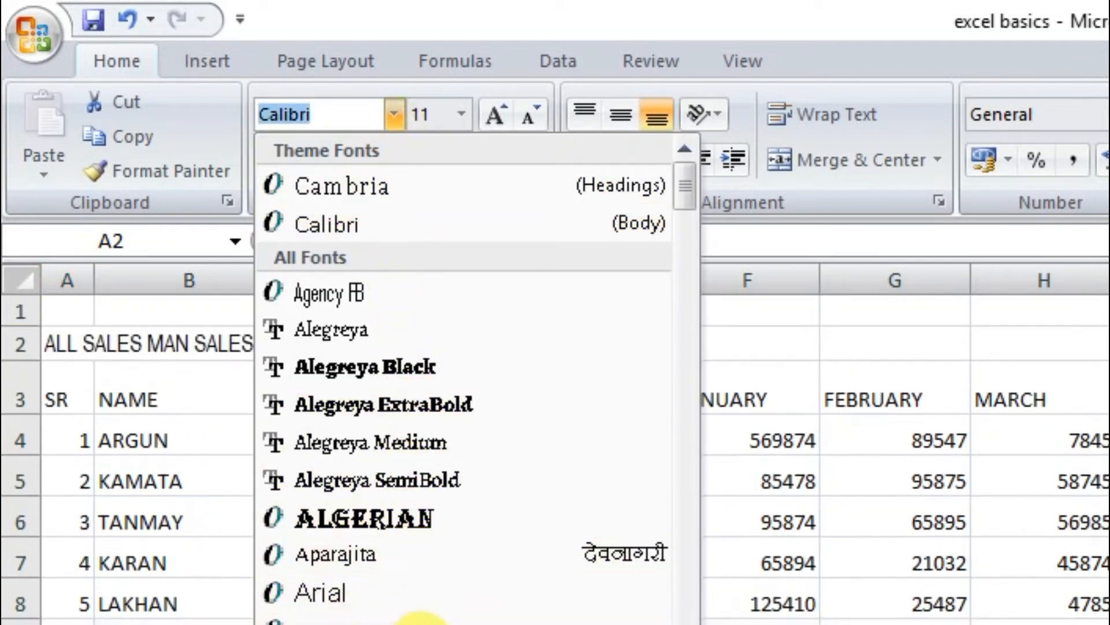
pyautogui.click(416, 618)
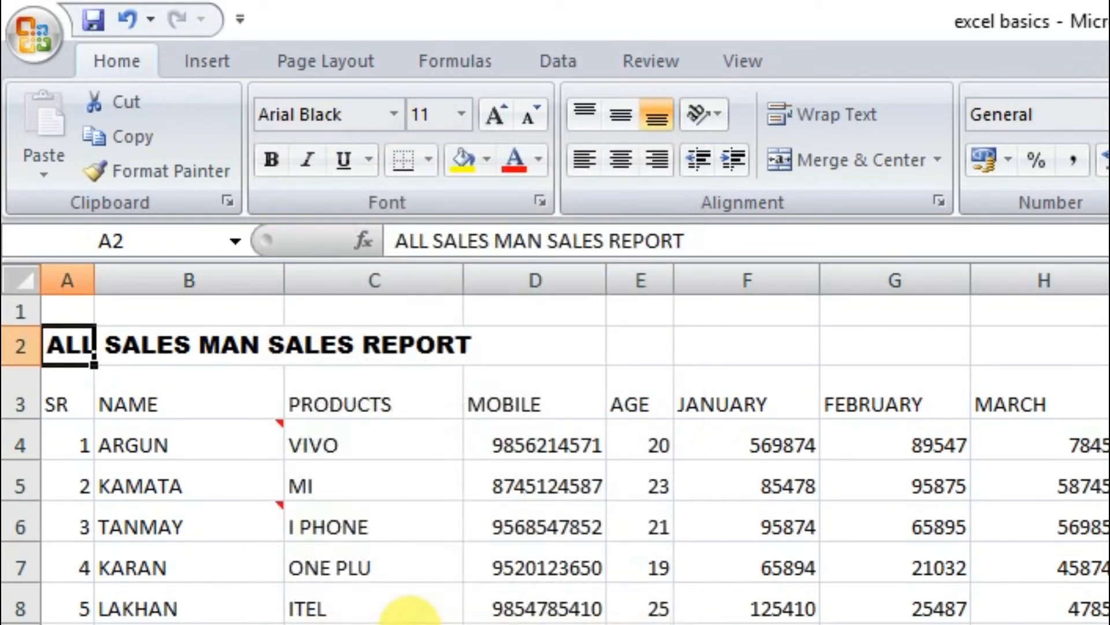
pyautogui.click(382, 622)
# Set the font of the header row, A3 to L3, to Arial Rounded.
pyautogui.moveTo(60, 404); pyautogui.dragTo(1108, 405)
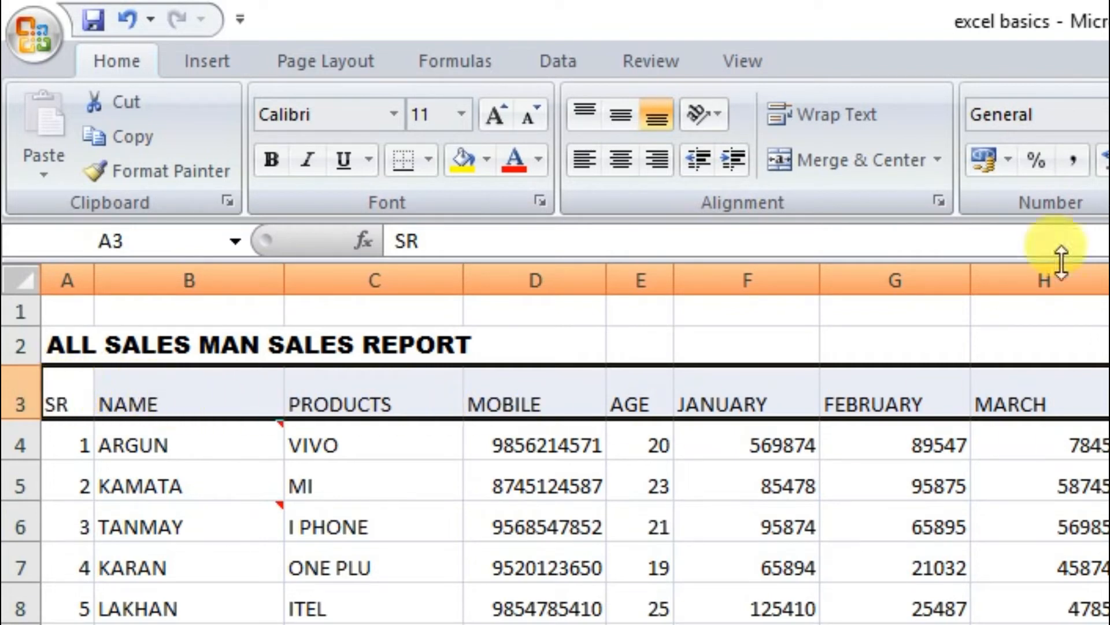
pyautogui.click(393, 115)
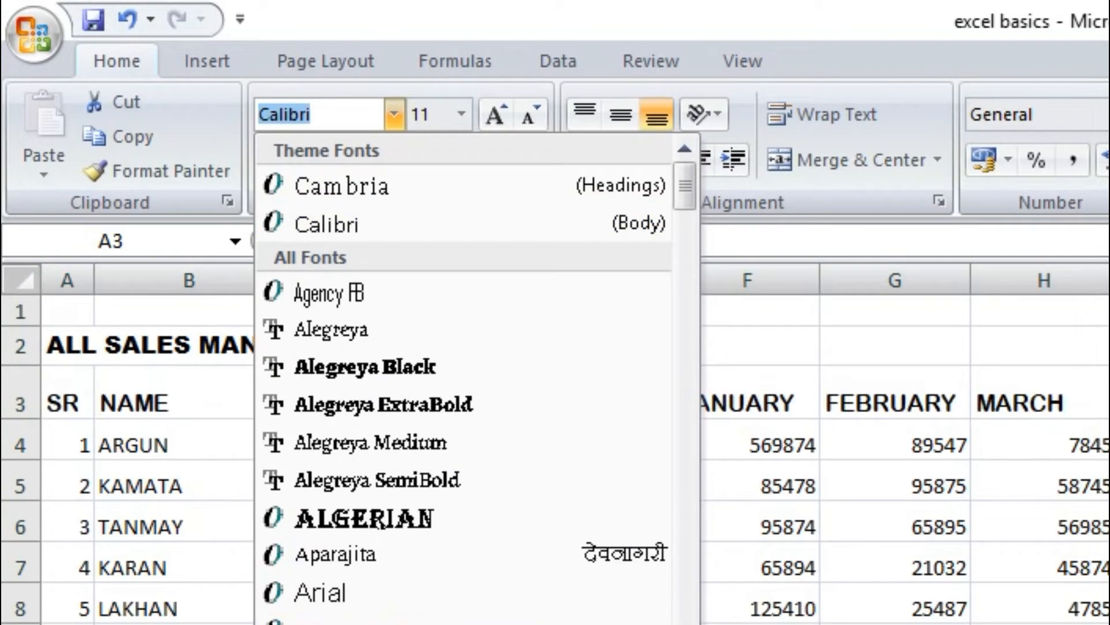
pyautogui.click(370, 622)
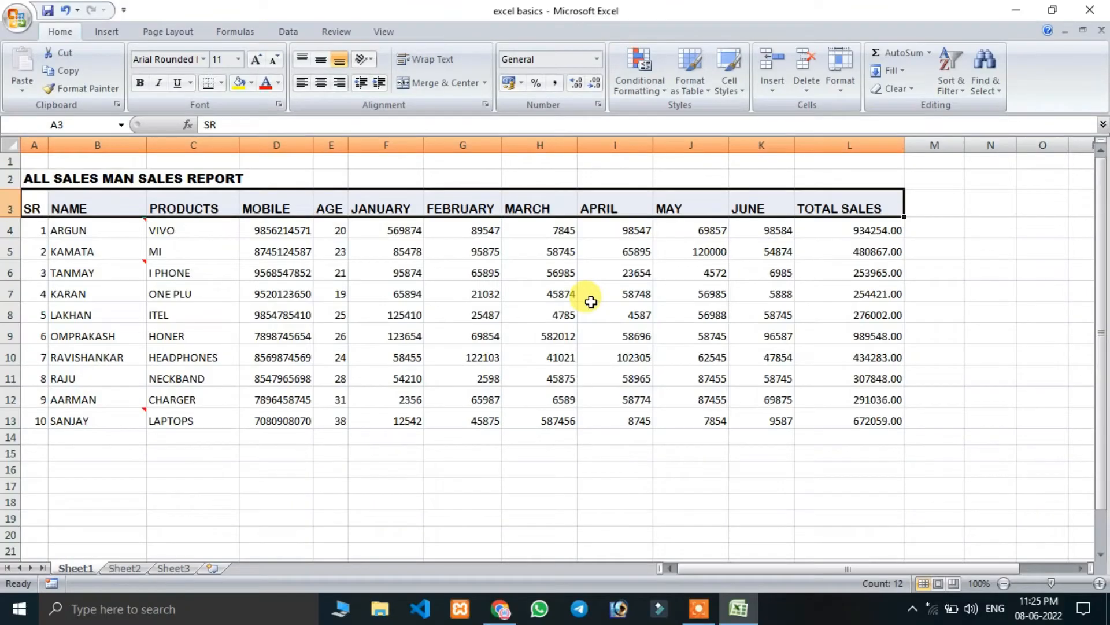
pyautogui.click(592, 309)
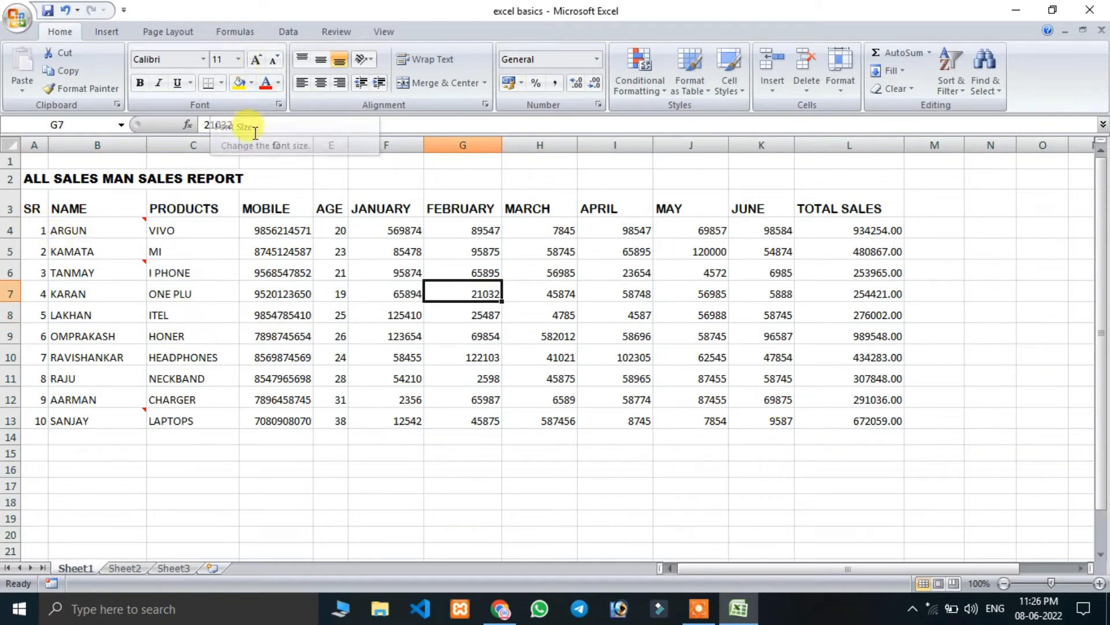
# Set the font size of the report title in A2 to 18.
pyautogui.click(29, 178)
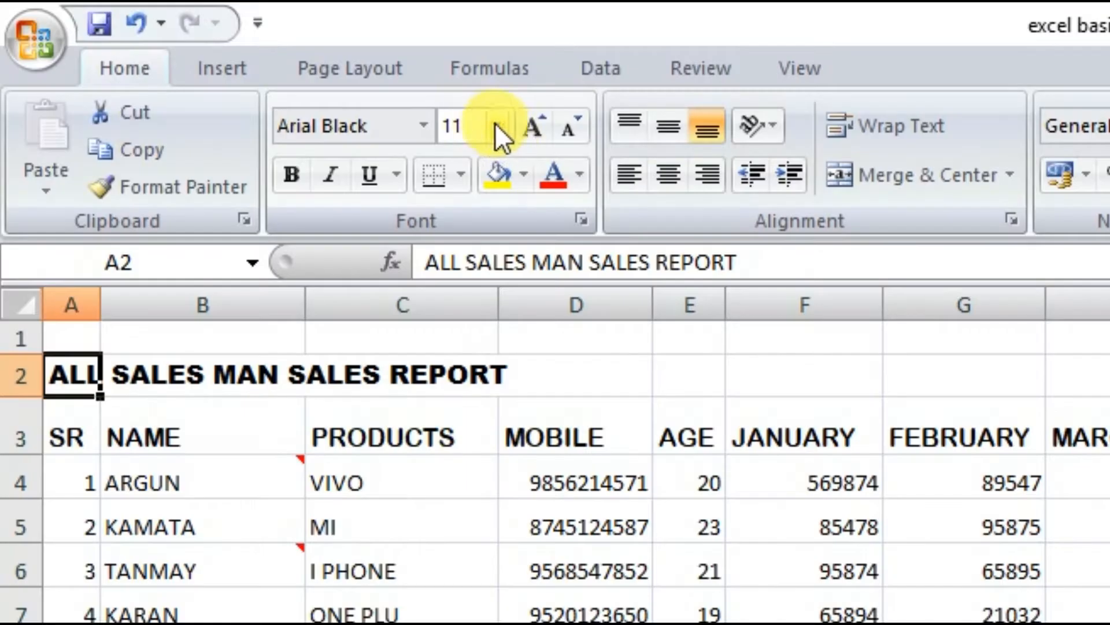
pyautogui.click(238, 59)
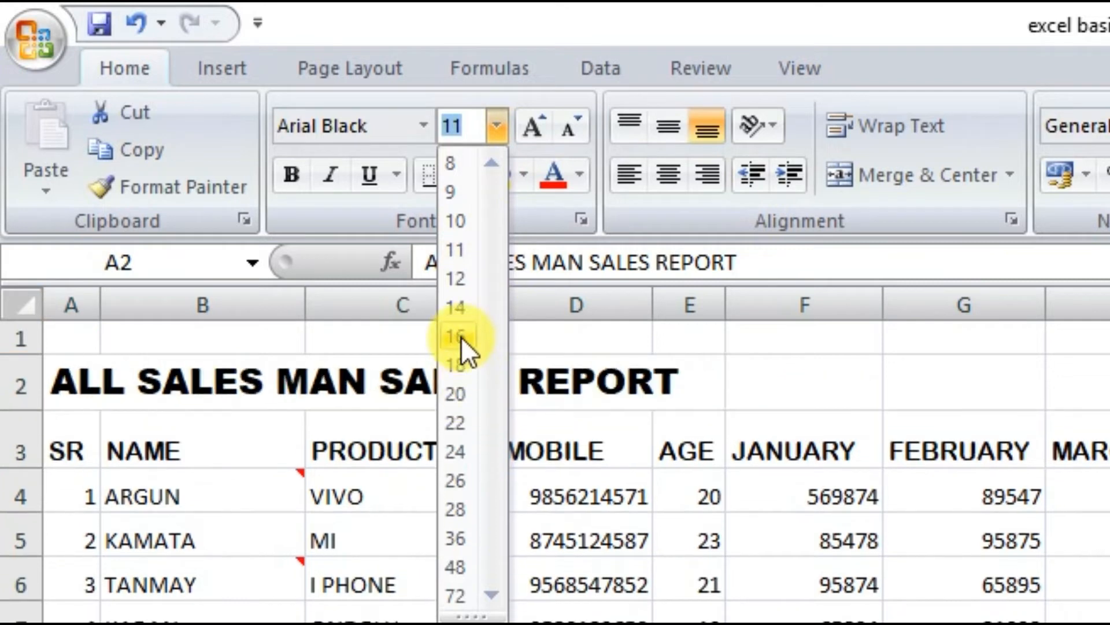
pyautogui.click(460, 364)
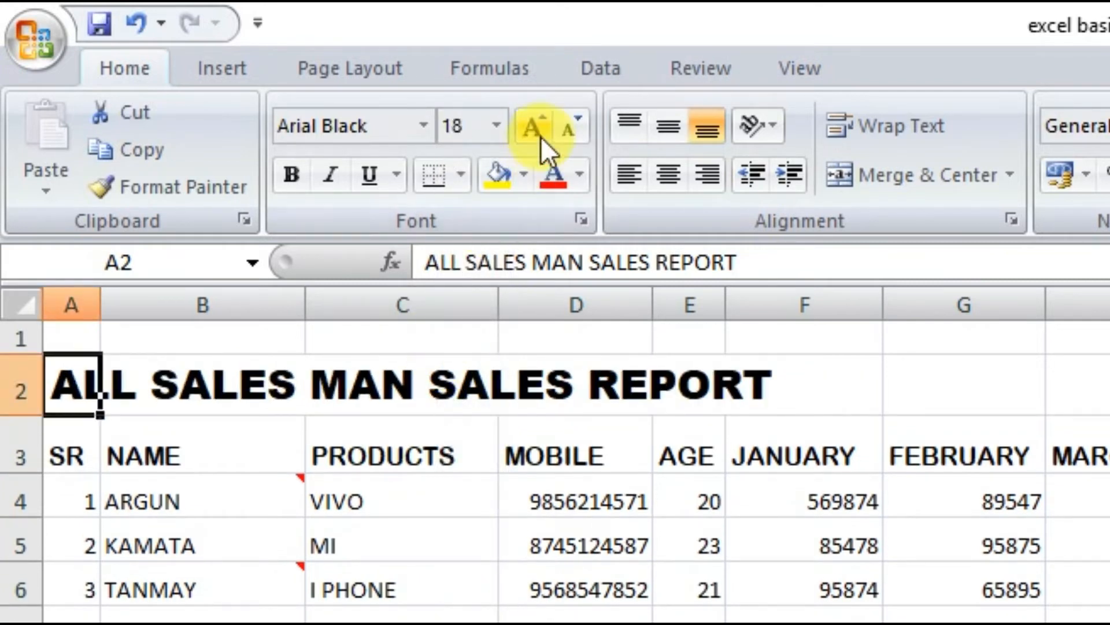
pyautogui.click(498, 125)
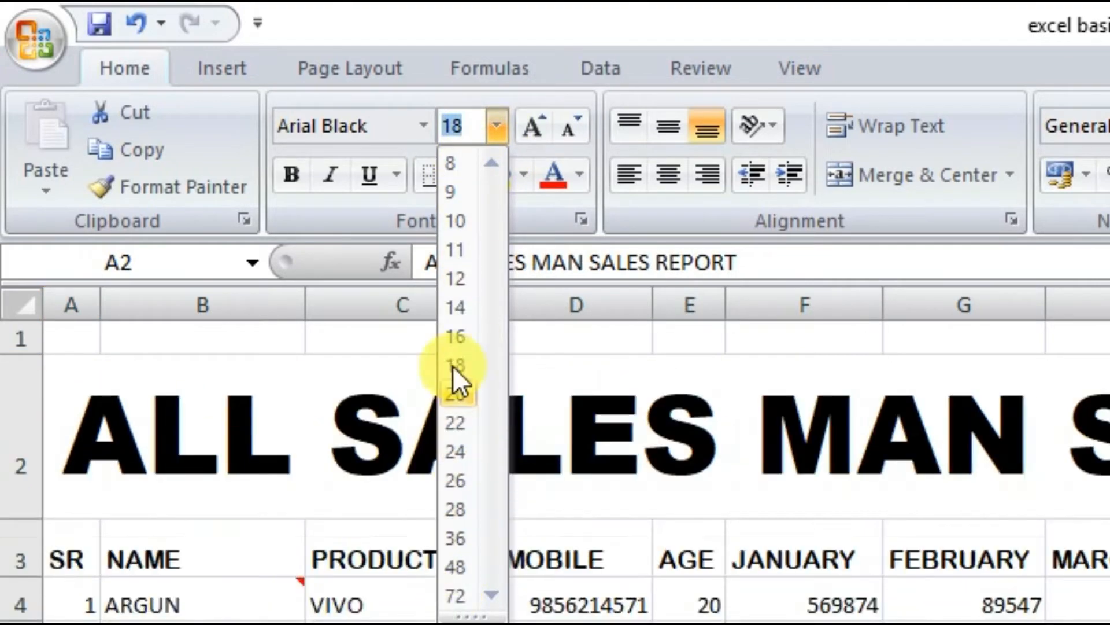
pyautogui.click(596, 144)
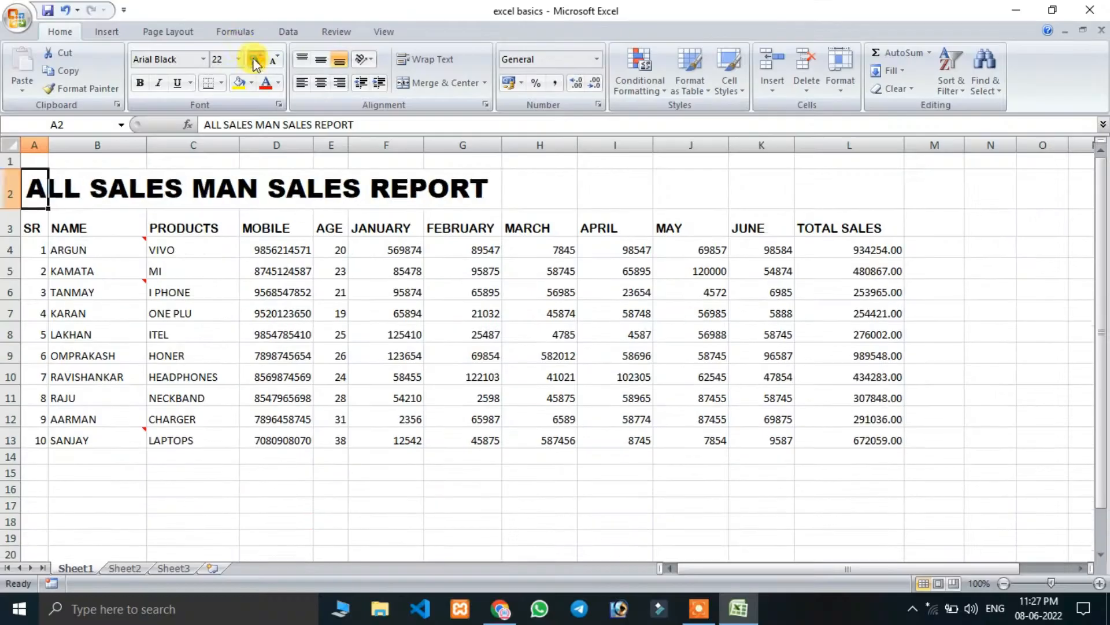
# Enlarge the title's font stepwise up to 72 and shrink it stepwise to size 20.
pyautogui.click(255, 60)
pyautogui.click(255, 60)
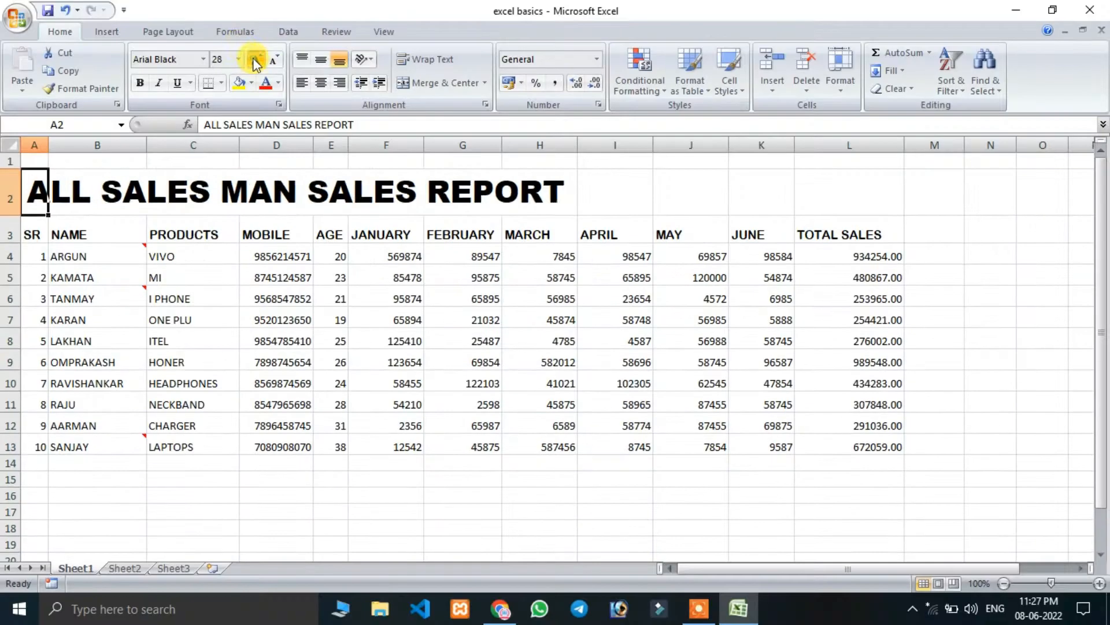
pyautogui.click(255, 60)
pyautogui.click(255, 60)
pyautogui.click(255, 60)
pyautogui.click(255, 60)
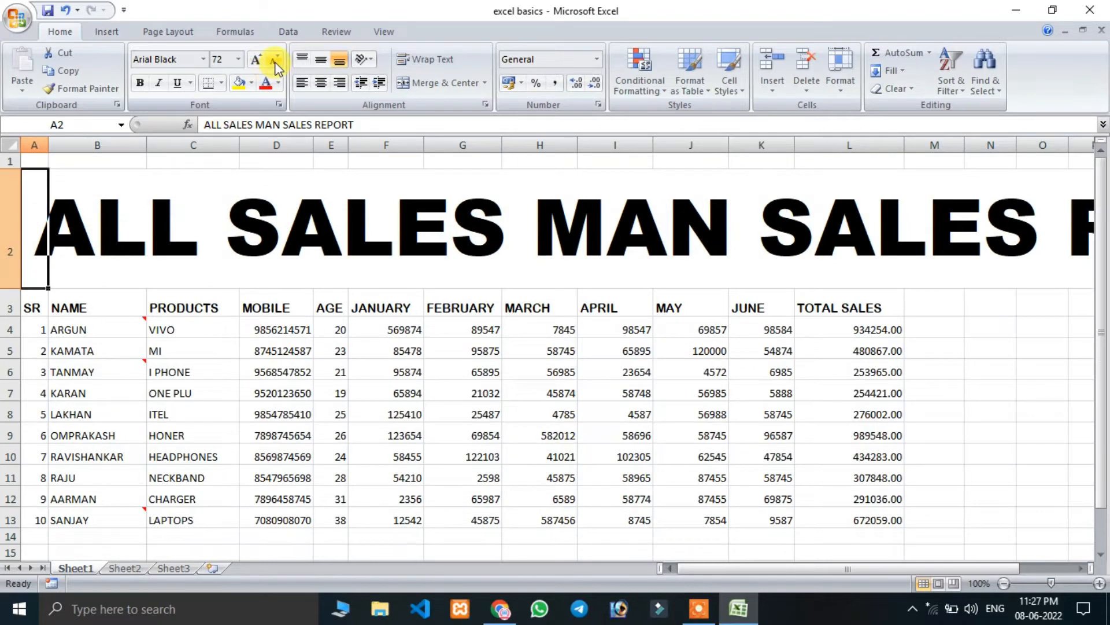
pyautogui.click(273, 60)
pyautogui.click(273, 60)
pyautogui.click(273, 60)
pyautogui.click(273, 60)
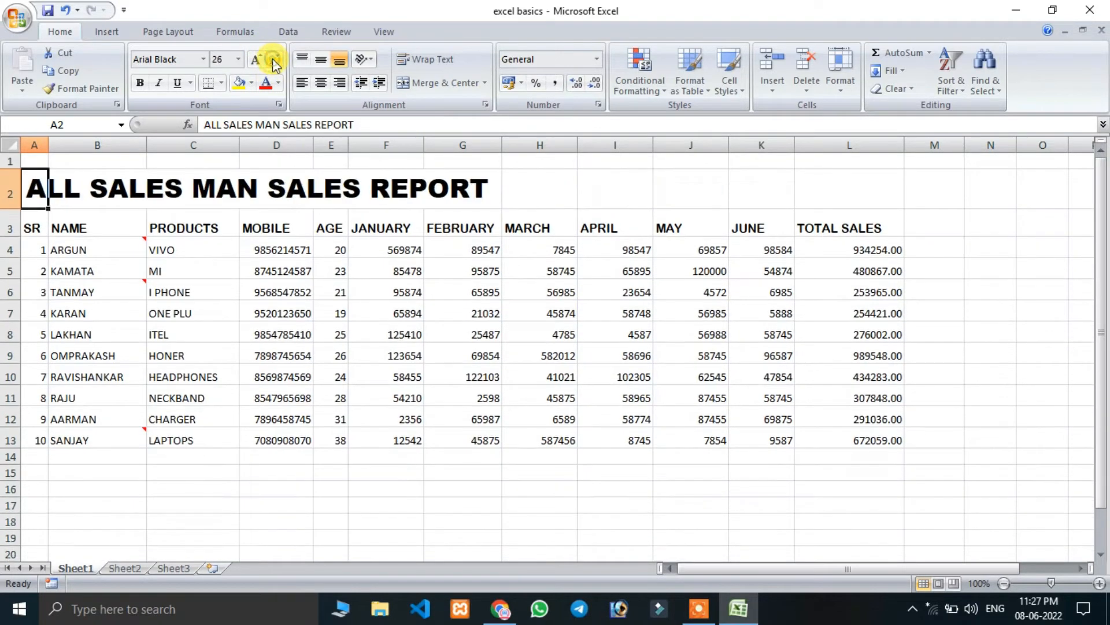
pyautogui.click(273, 60)
pyautogui.click(273, 60)
pyautogui.click(273, 60)
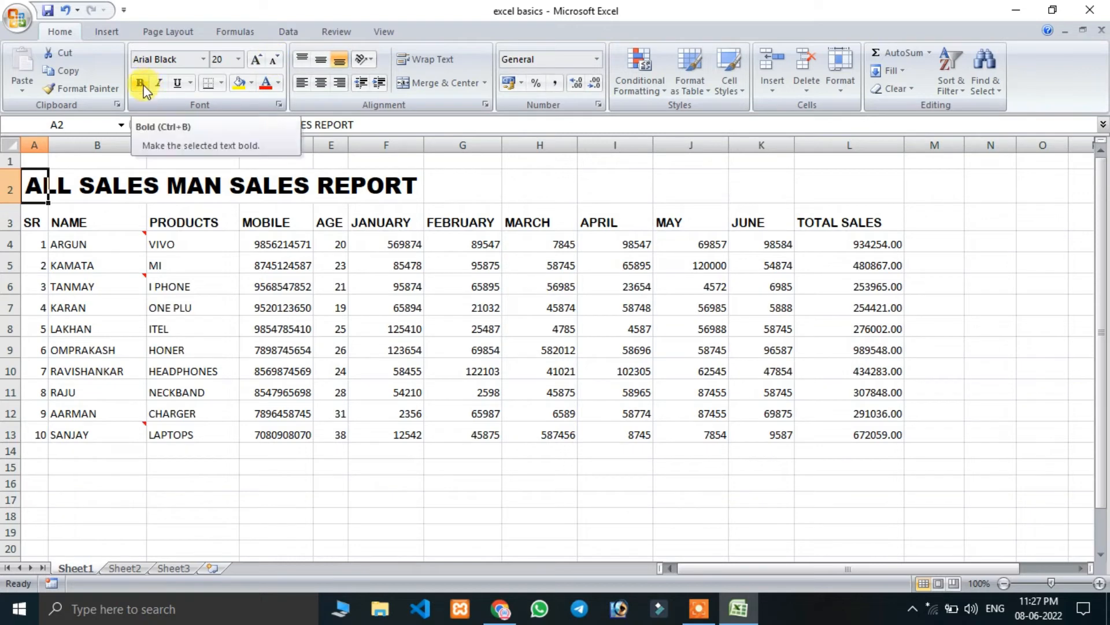
# Try bold, italic and underline formatting on the header row, A3 to L3.
pyautogui.moveTo(35, 244); pyautogui.dragTo(195, 318)
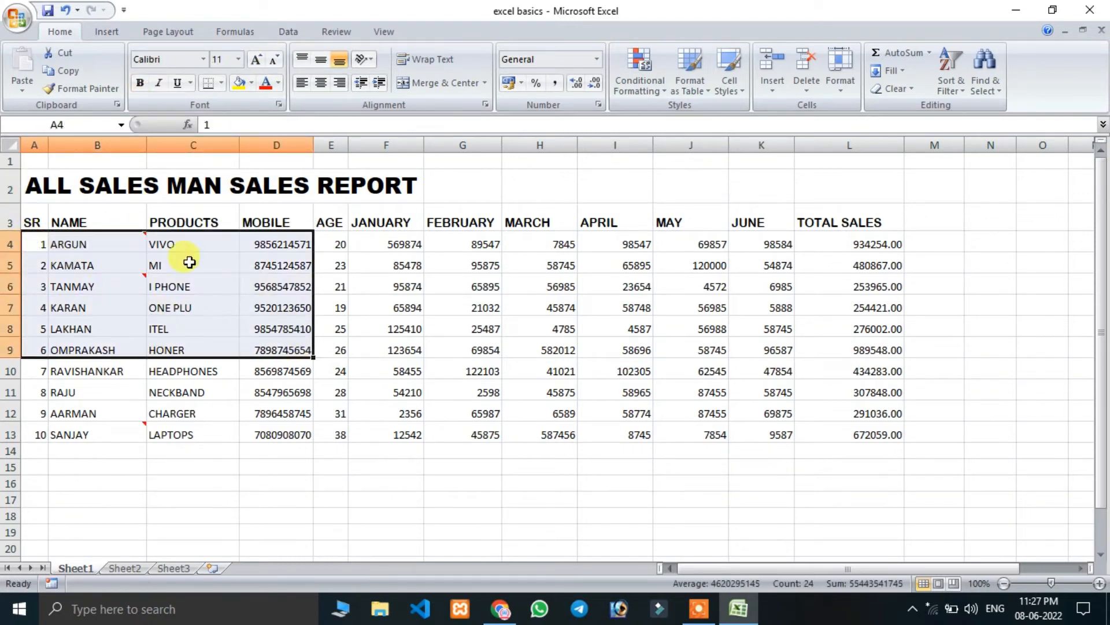
pyautogui.moveTo(35, 220); pyautogui.dragTo(850, 223)
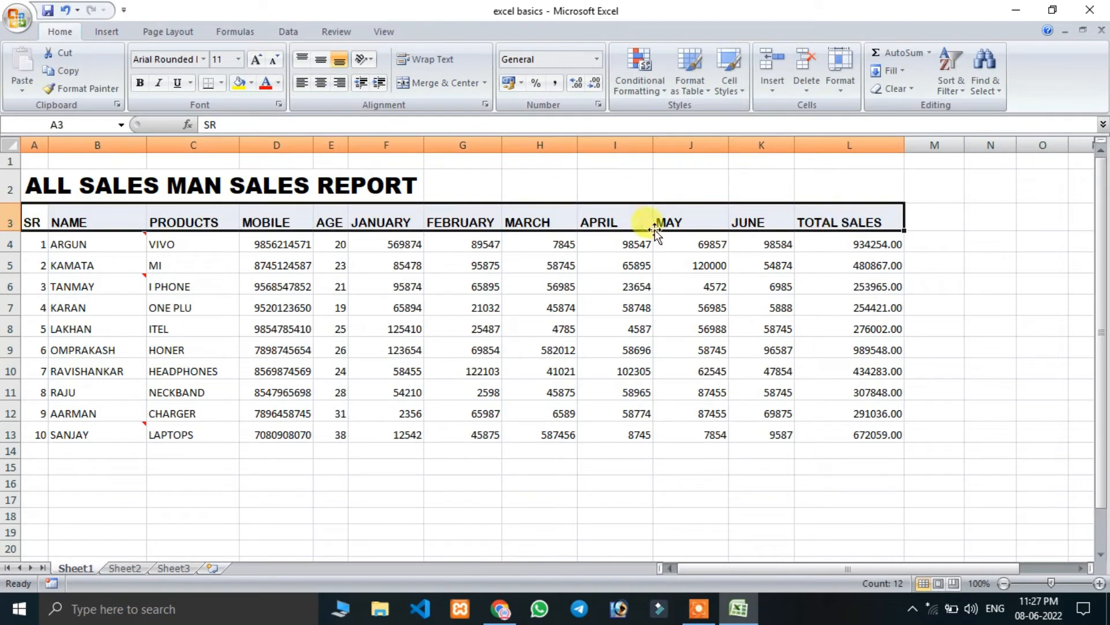
pyautogui.click(142, 83)
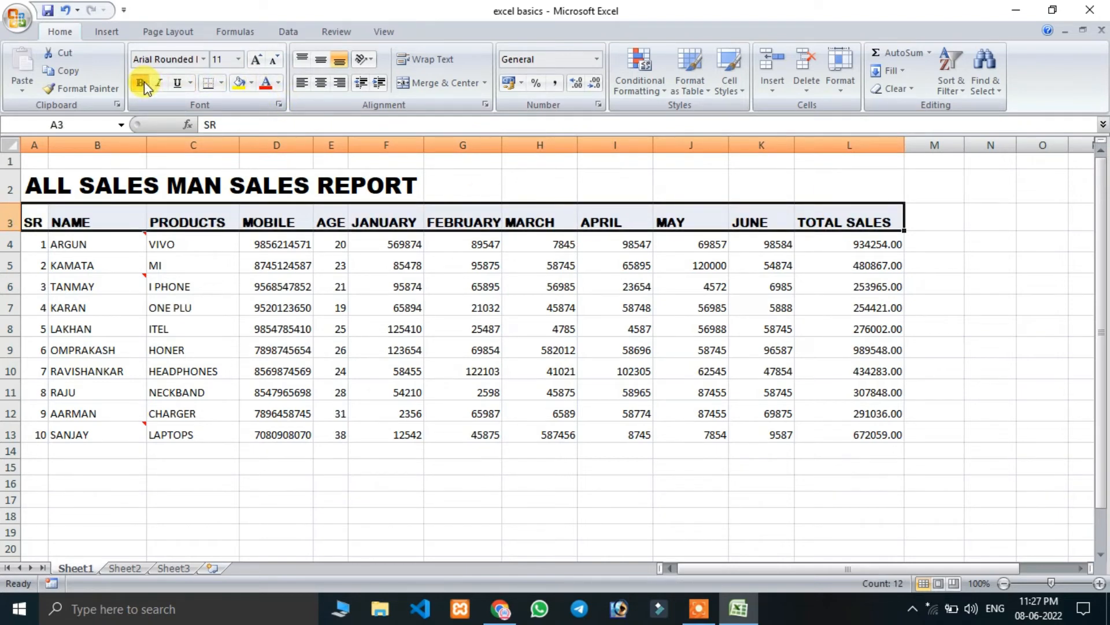
pyautogui.click(159, 83)
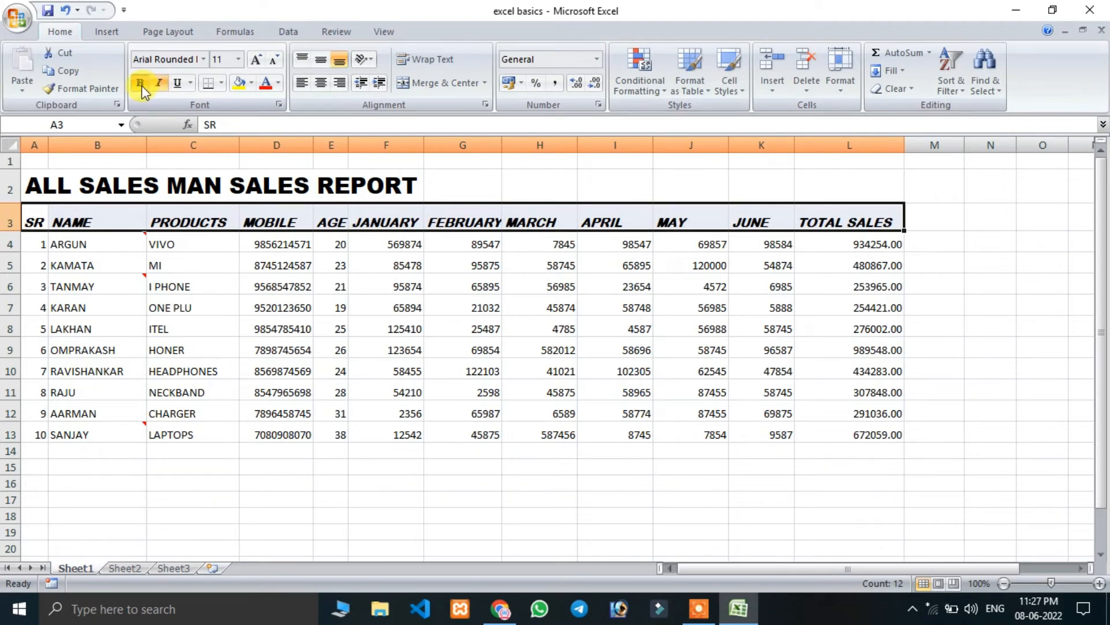
pyautogui.click(176, 84)
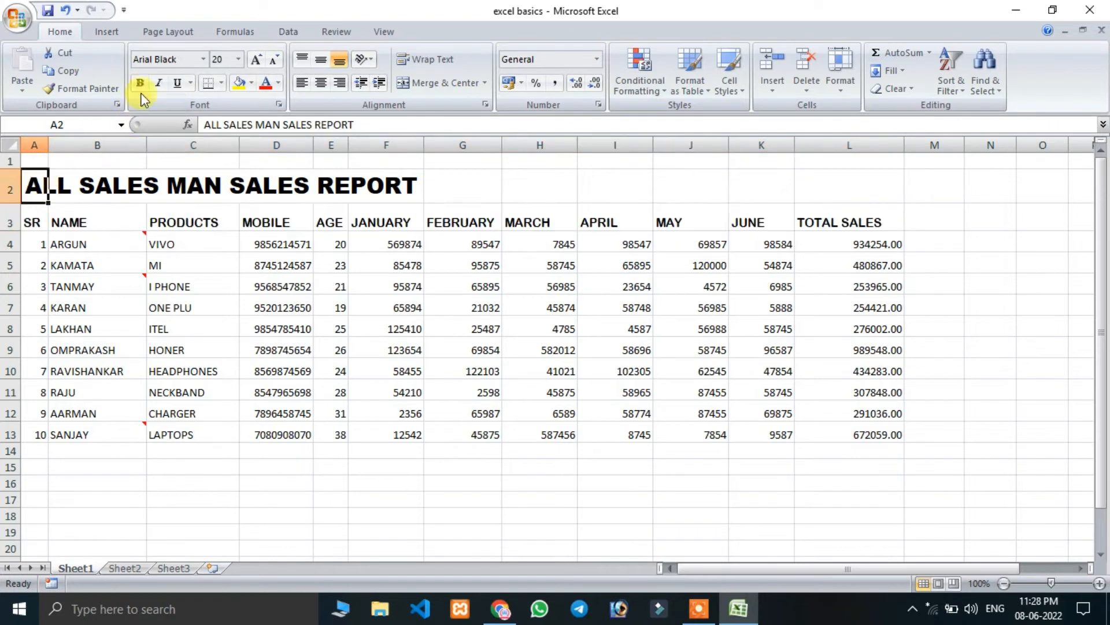
# Underline the report title in A2 and remove the underline again.
pyautogui.click(178, 85)
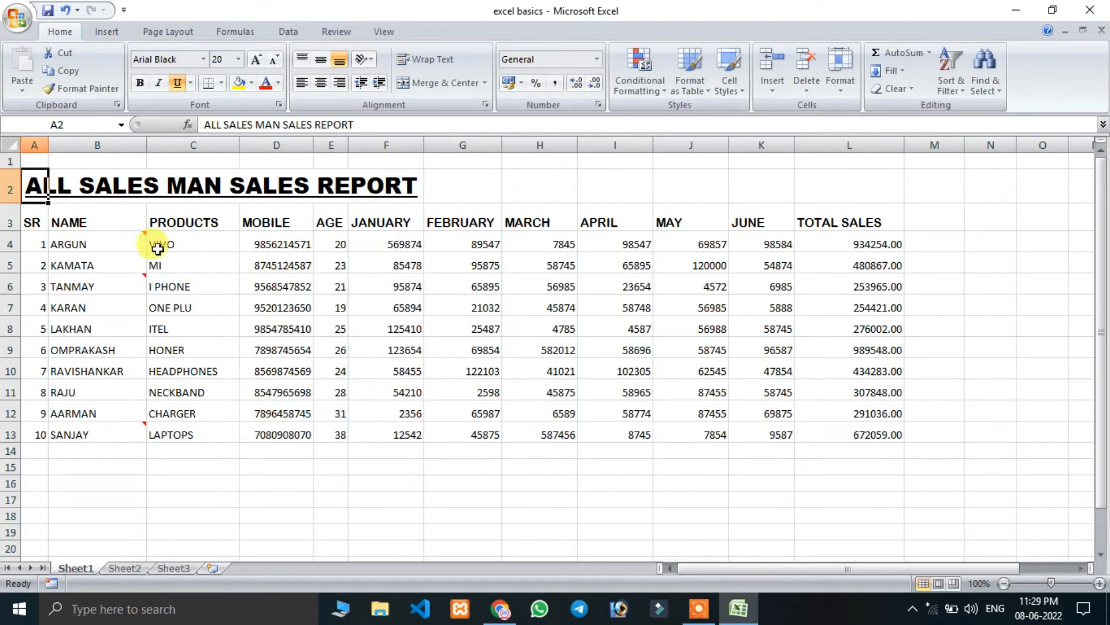
pyautogui.click(178, 83)
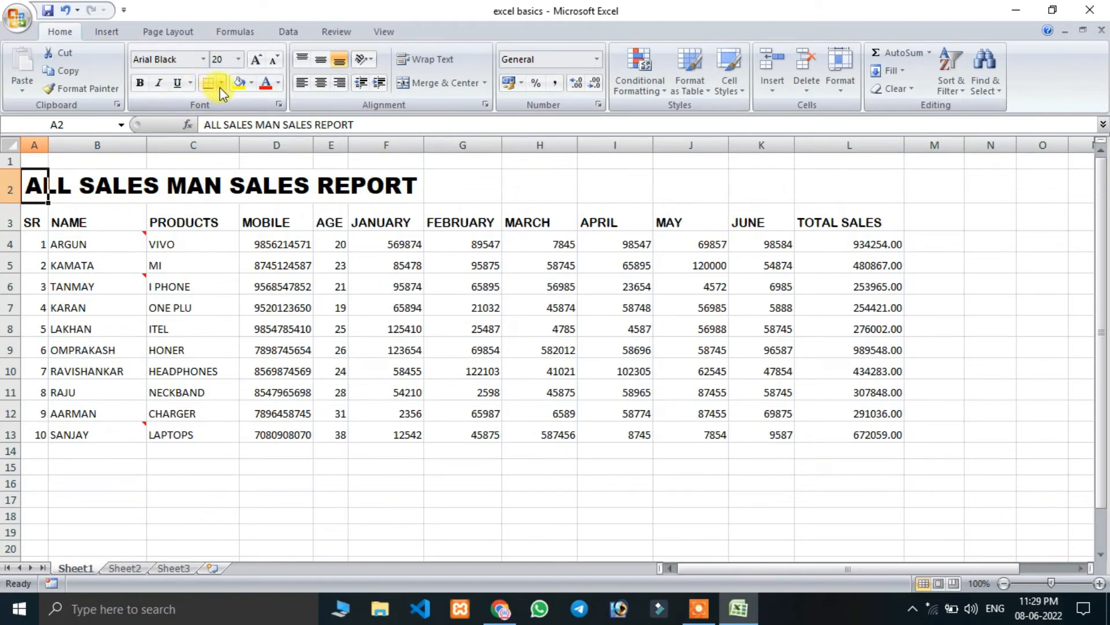
pyautogui.click(205, 327)
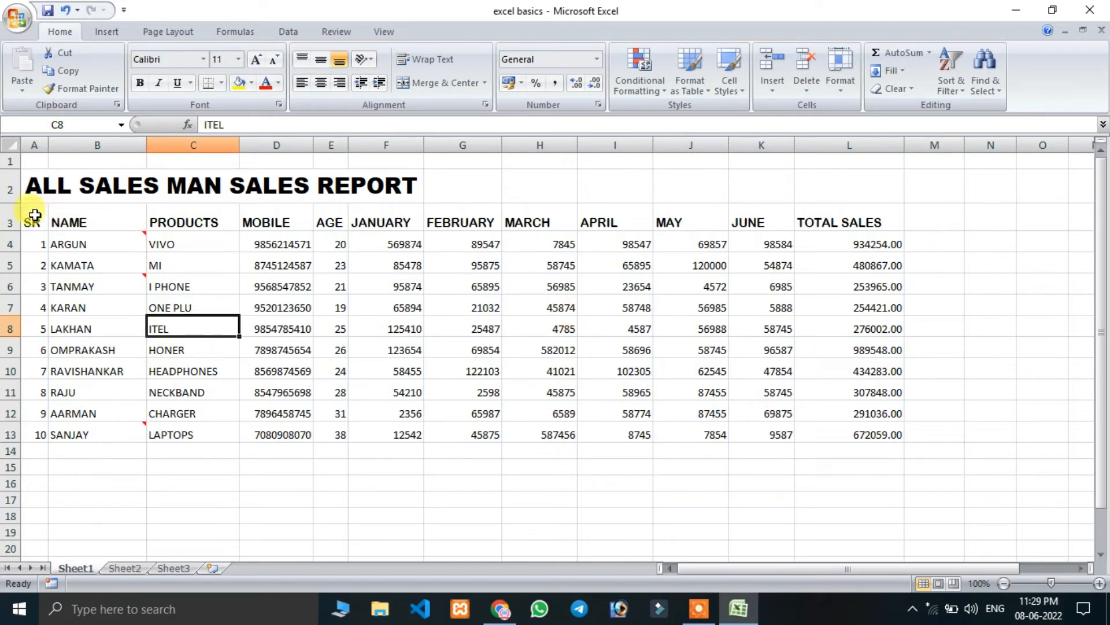
# Apply All Borders to the whole report, range A2 to L13.
pyautogui.moveTo(27, 192); pyautogui.dragTo(844, 430)
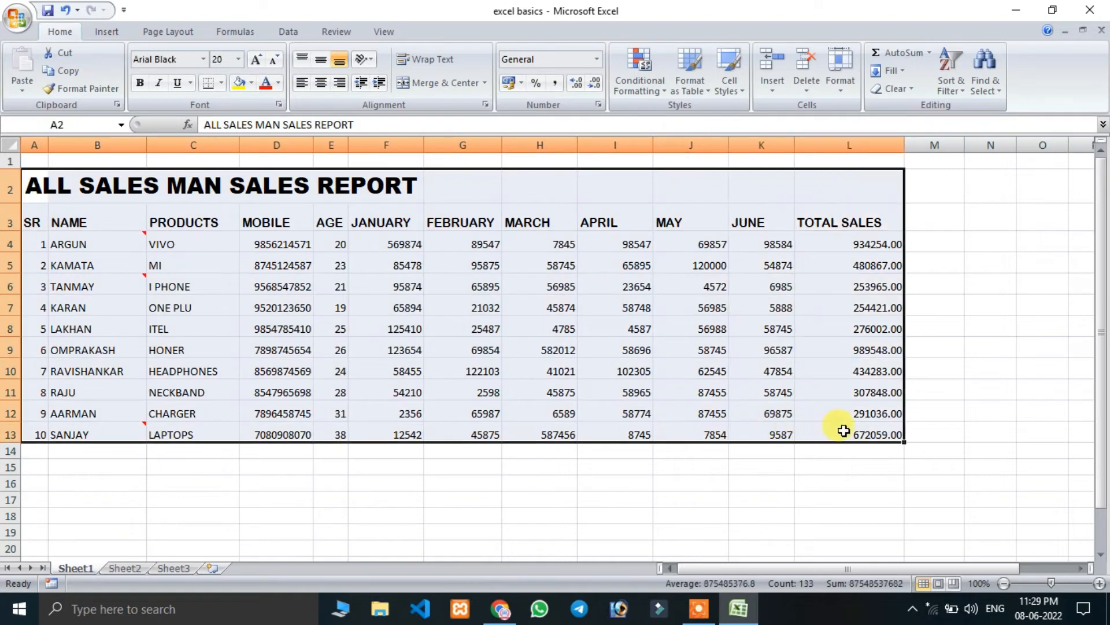
pyautogui.click(221, 84)
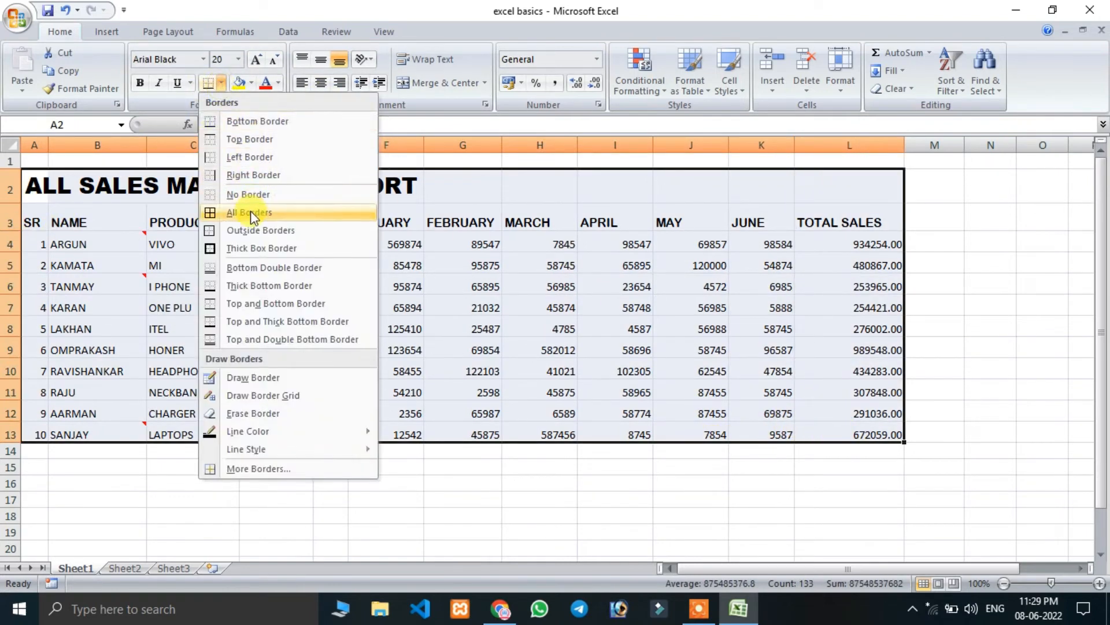
pyautogui.click(251, 213)
pyautogui.click(605, 364)
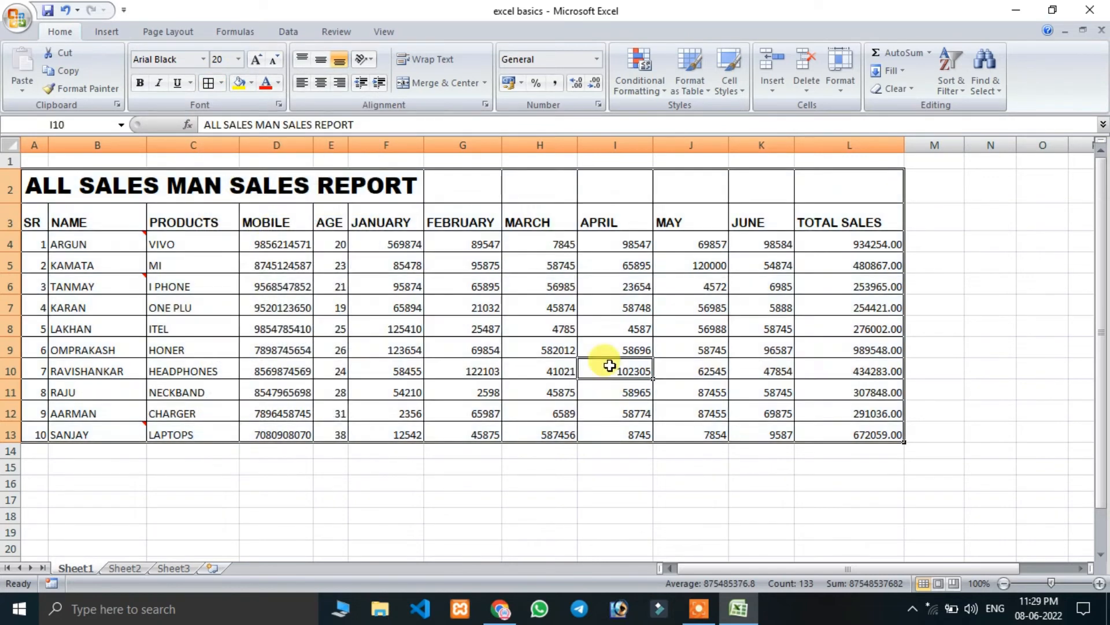
pyautogui.click(97, 265)
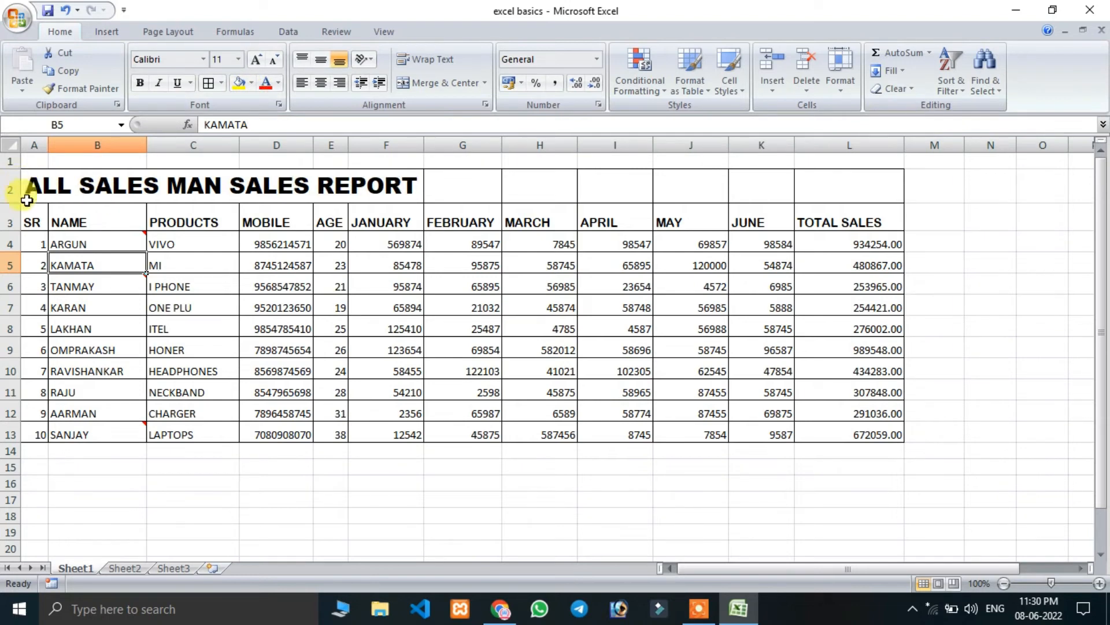
# Fill the header row, A3 to L3, with the darker red theme colour.
pyautogui.moveTo(33, 221); pyautogui.dragTo(825, 219)
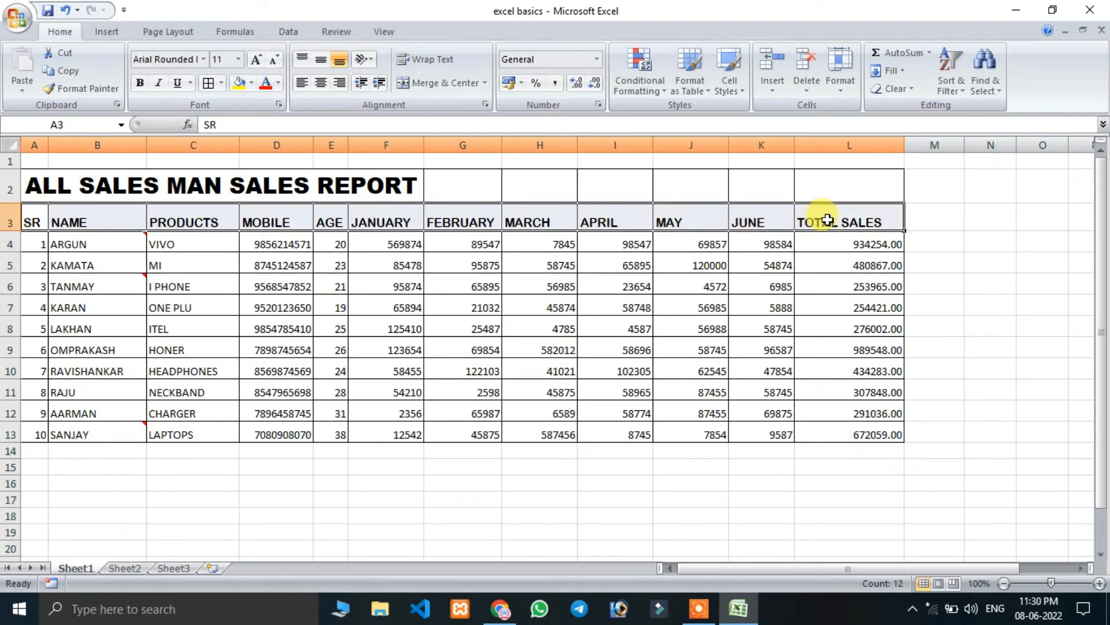
pyautogui.click(251, 83)
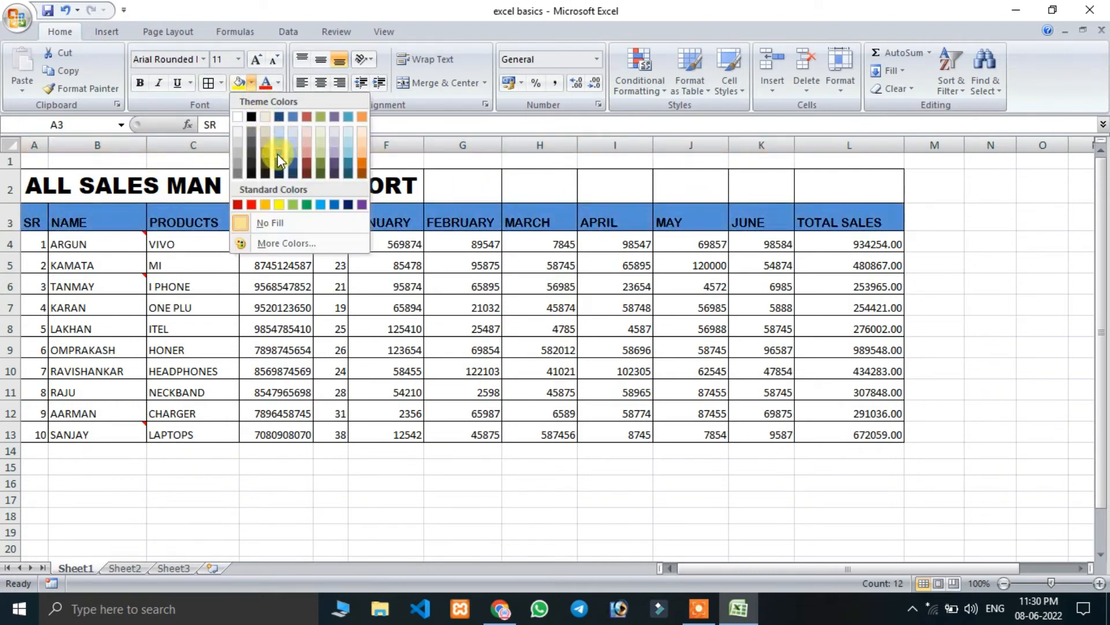
pyautogui.click(309, 167)
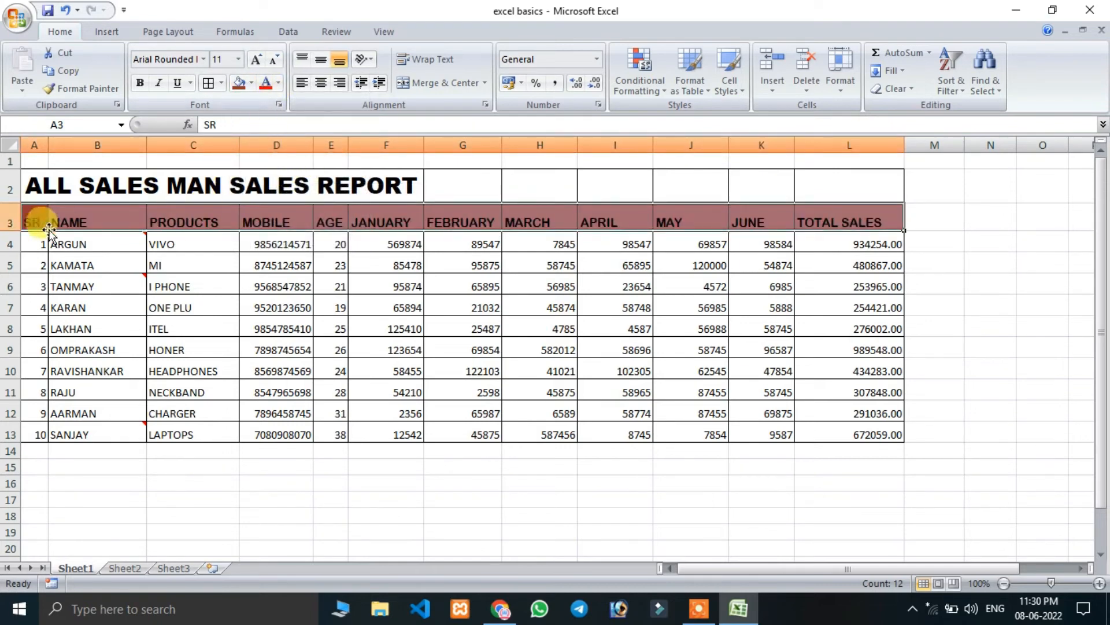
# Set the text colour of the header row, A3 to L3, to white.
pyautogui.moveTo(31, 223); pyautogui.dragTo(858, 224)
pyautogui.click(279, 84)
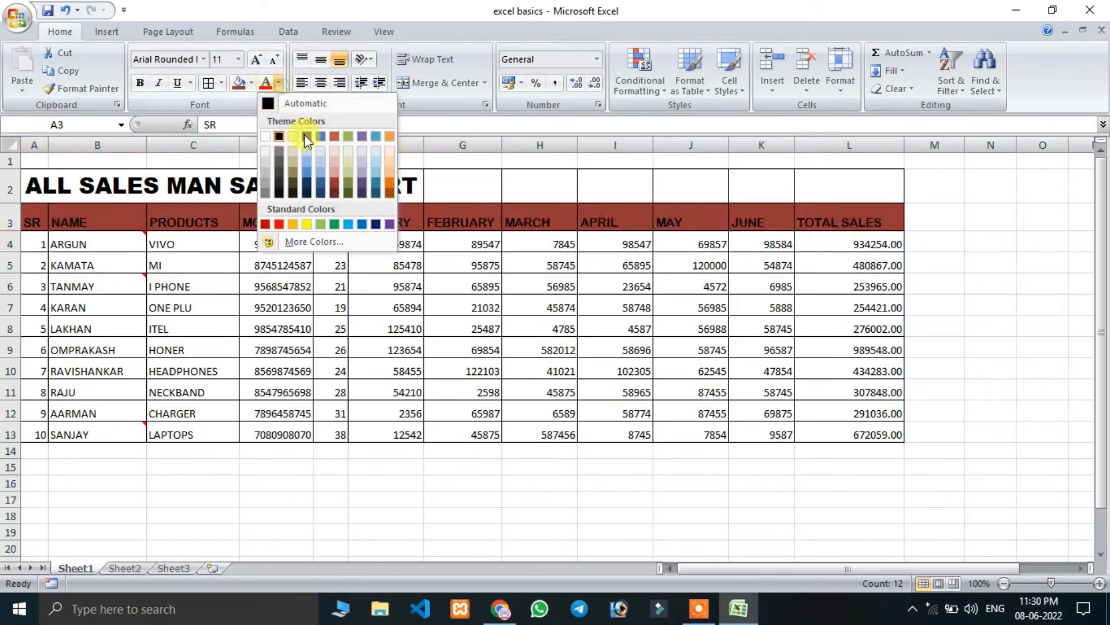
pyautogui.click(266, 137)
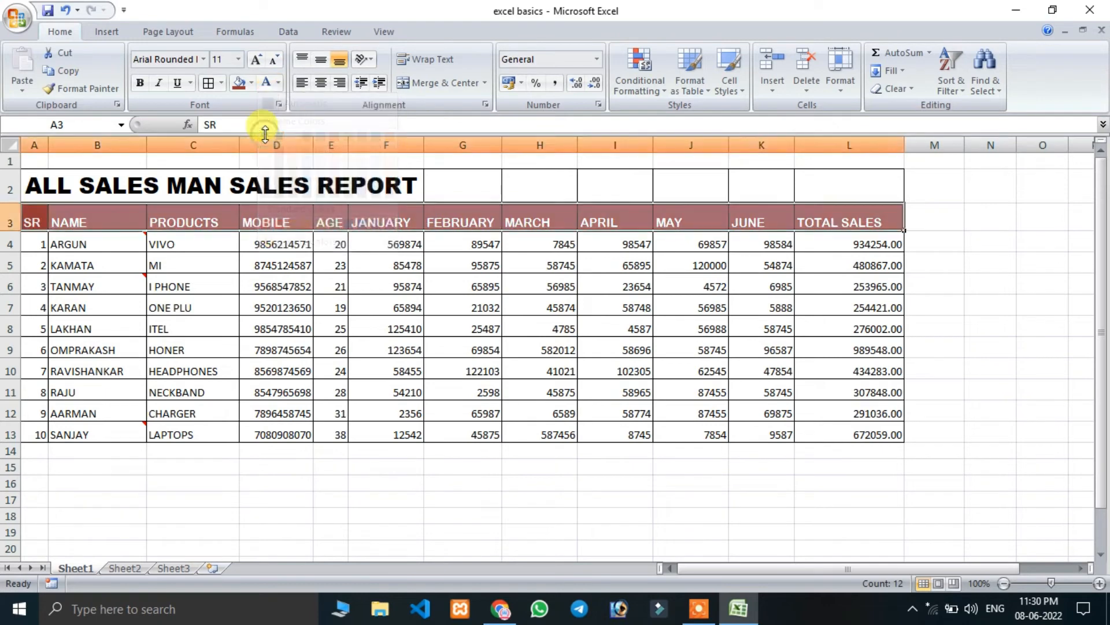
pyautogui.click(327, 319)
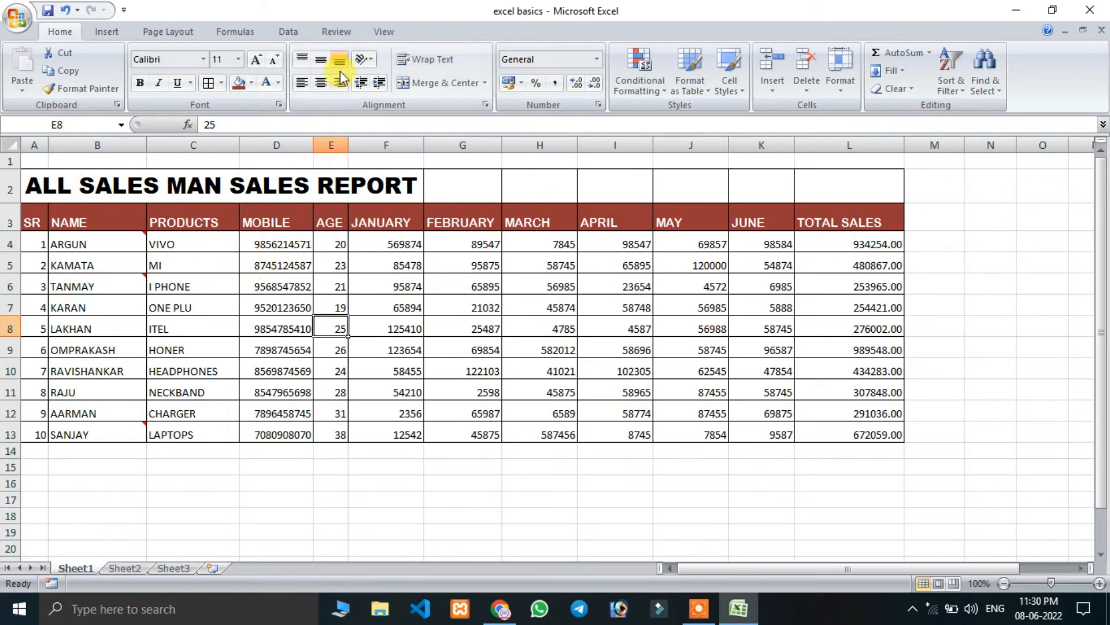
# Make header row 3 taller and column A wider.
pyautogui.click(258, 243)
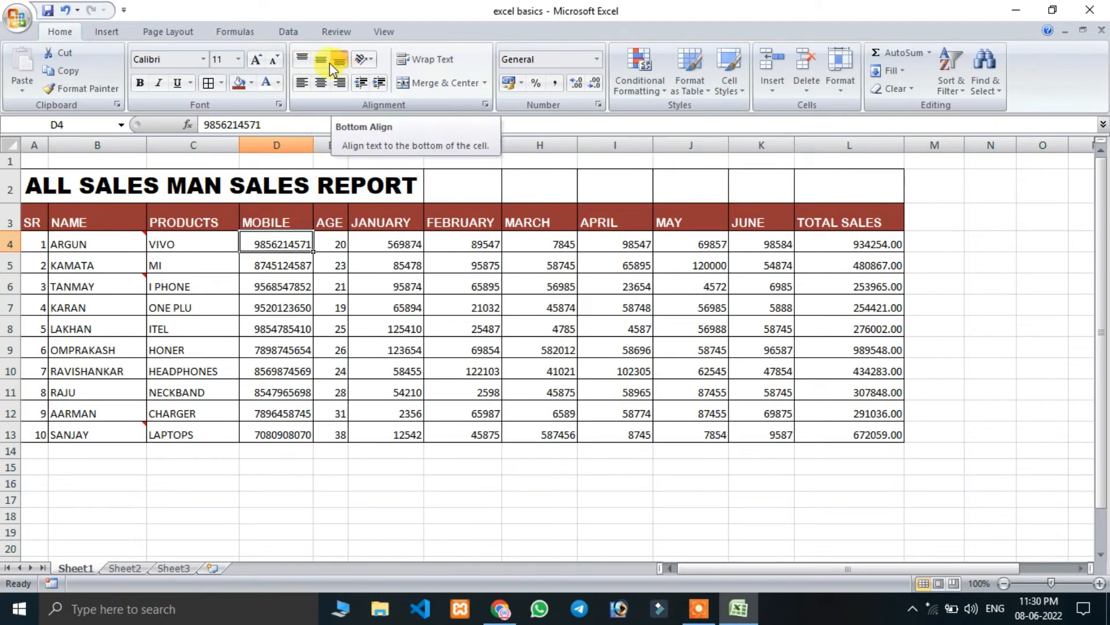
pyautogui.moveTo(10, 231); pyautogui.dragTo(10, 248)
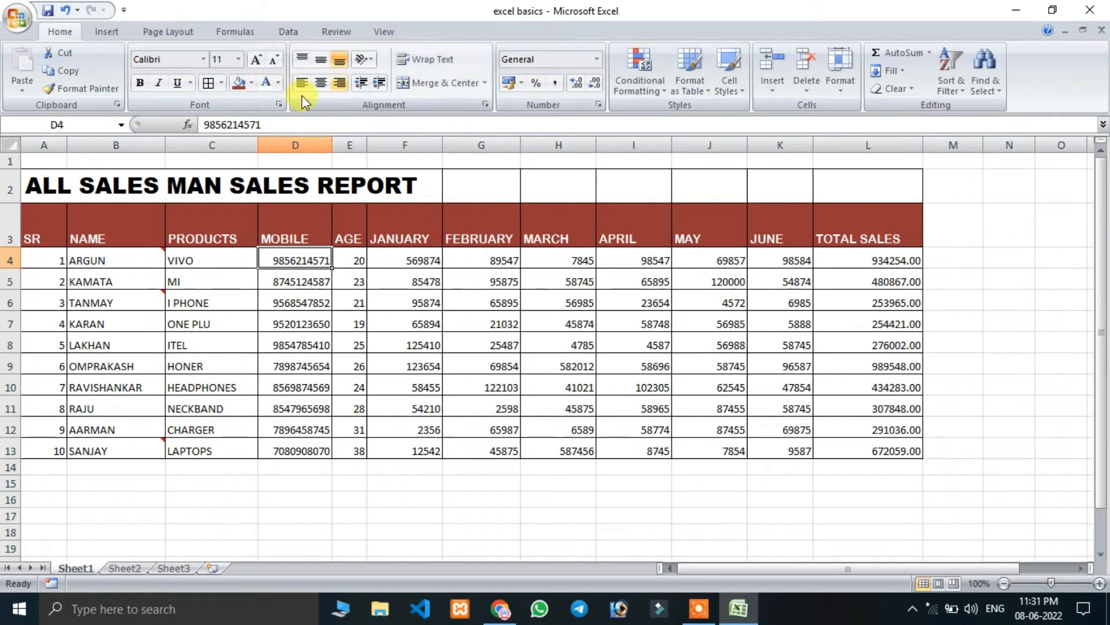
# Try top, middle and bottom alignment on the SR header cell A3.
pyautogui.click(44, 228)
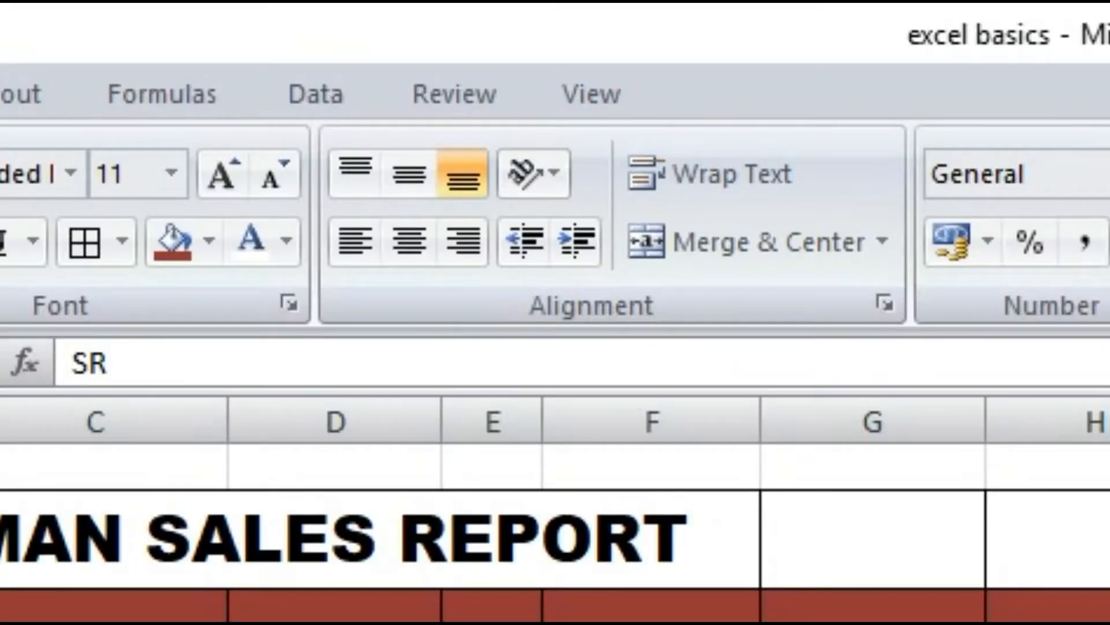
pyautogui.click(354, 173)
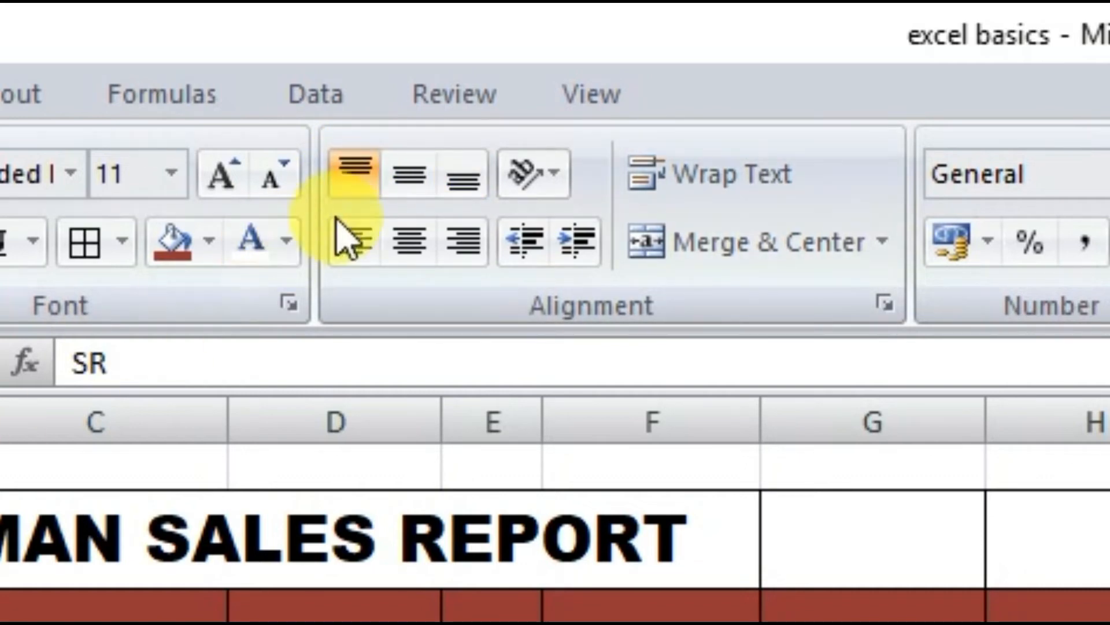
pyautogui.click(407, 176)
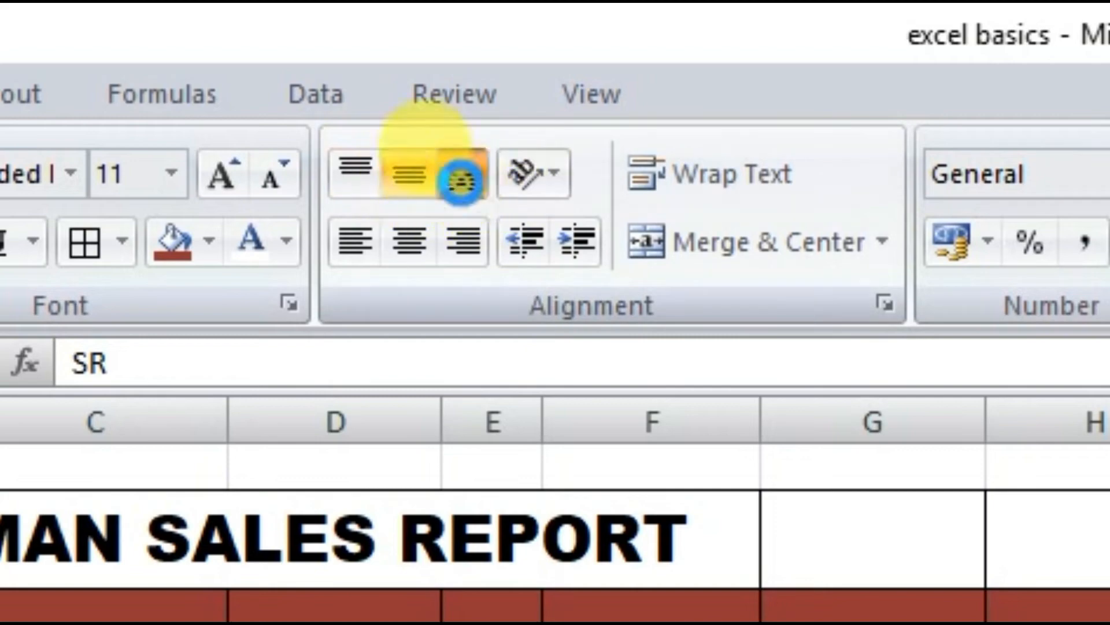
pyautogui.click(463, 179)
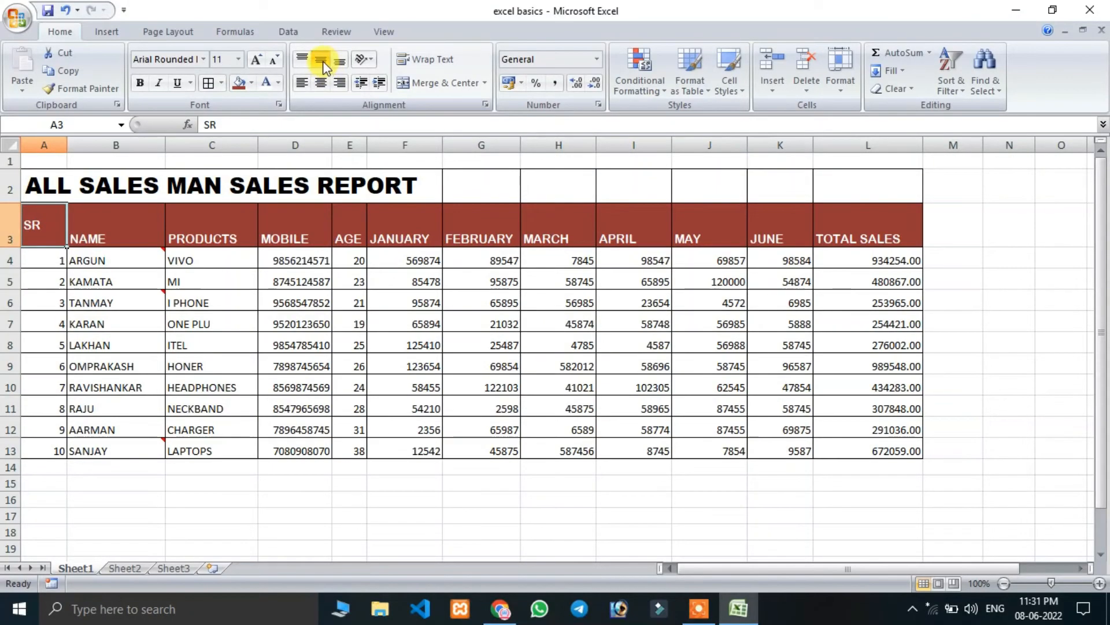
pyautogui.click(102, 238)
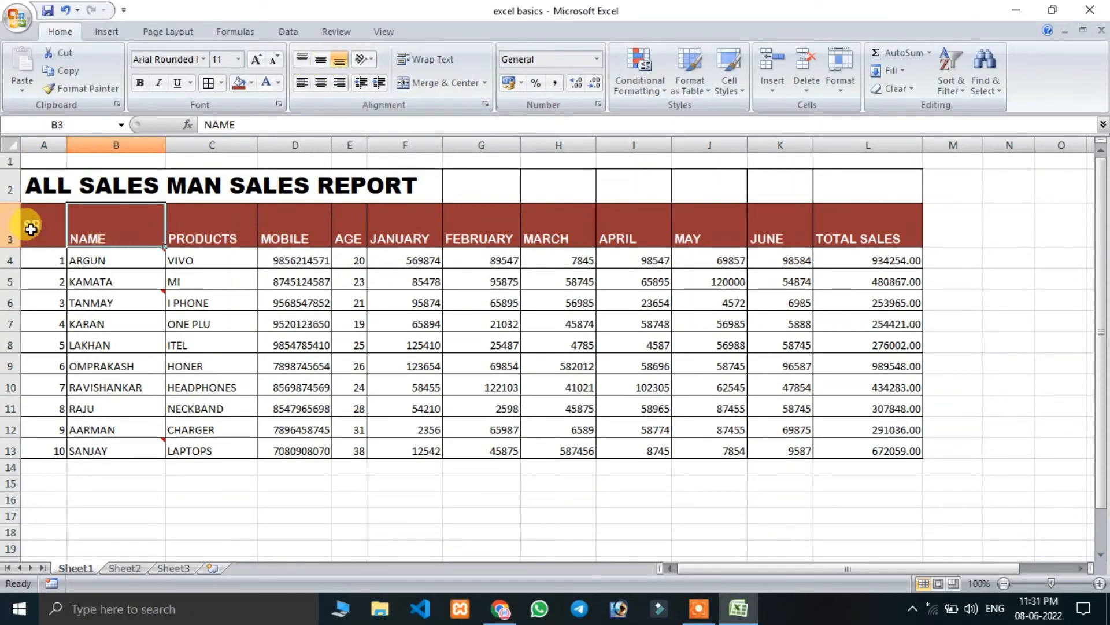
# Centre the header row text, A3 to L3, both vertically and horizontally.
pyautogui.moveTo(30, 223); pyautogui.dragTo(856, 230)
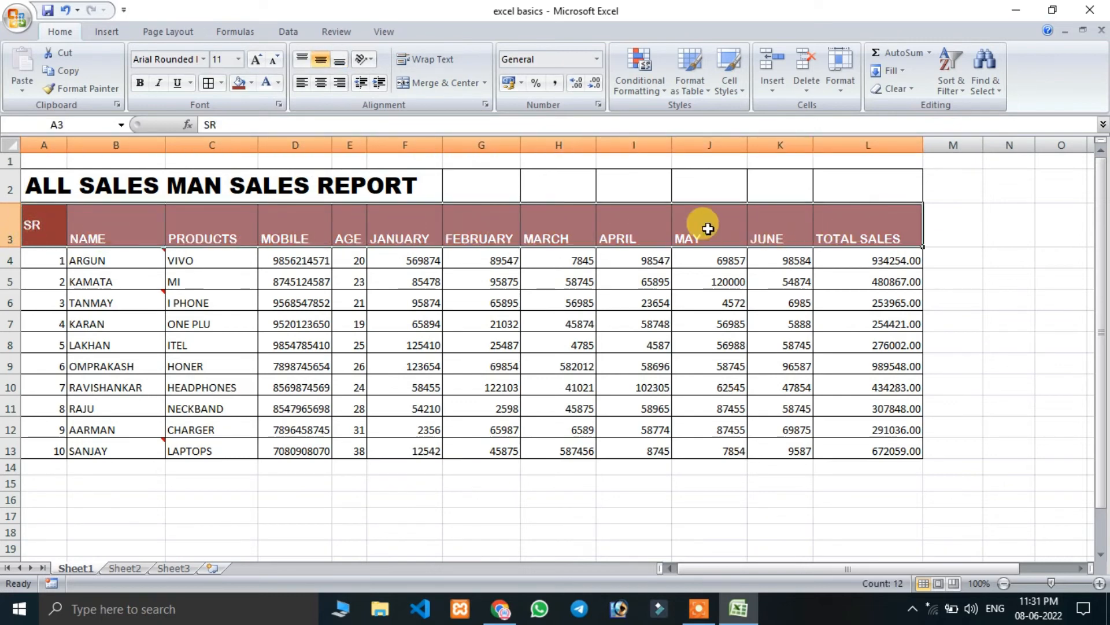
pyautogui.click(320, 60)
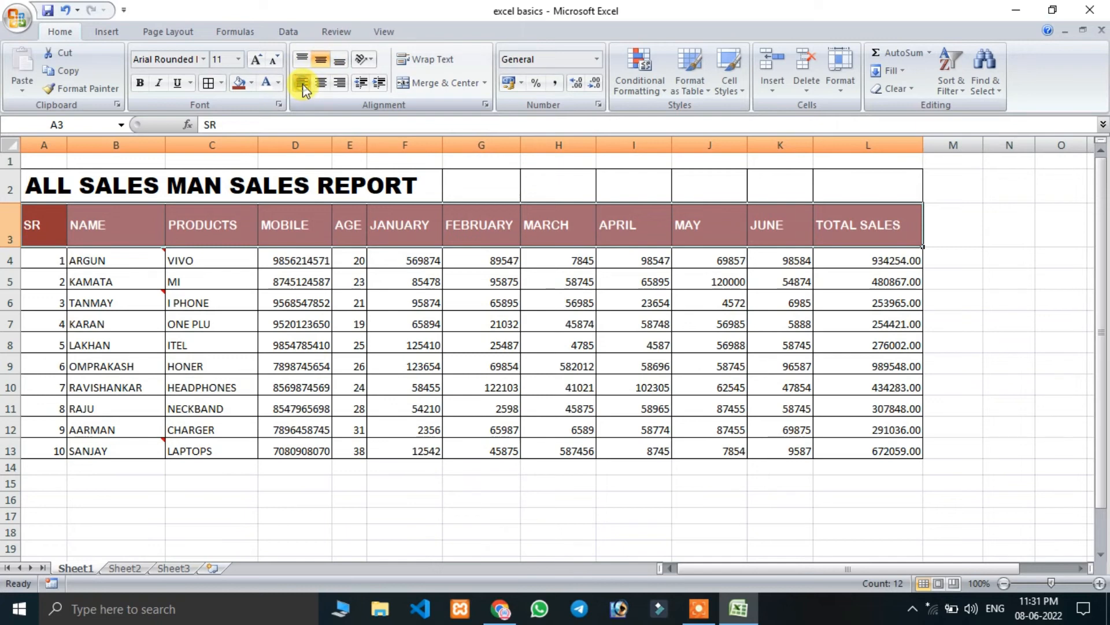
pyautogui.click(321, 84)
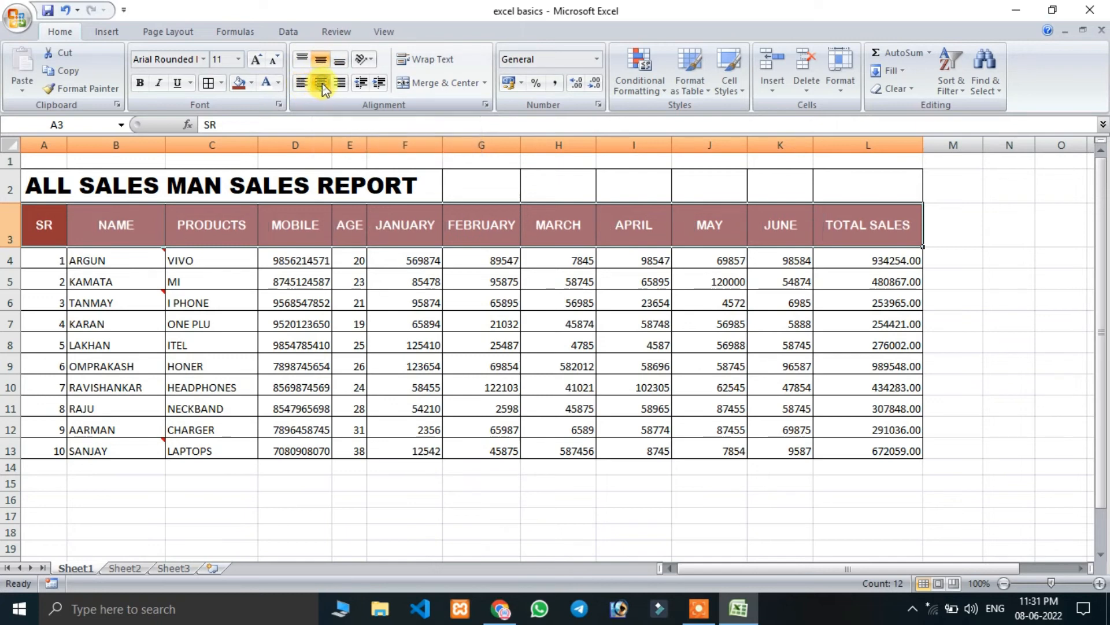
pyautogui.click(219, 315)
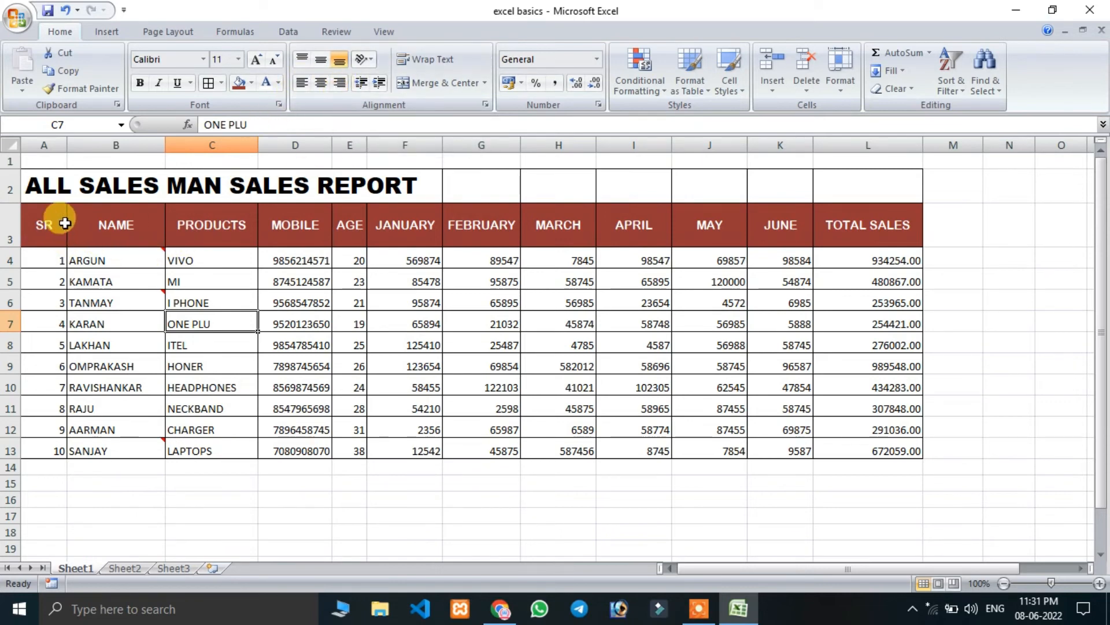
pyautogui.click(137, 185)
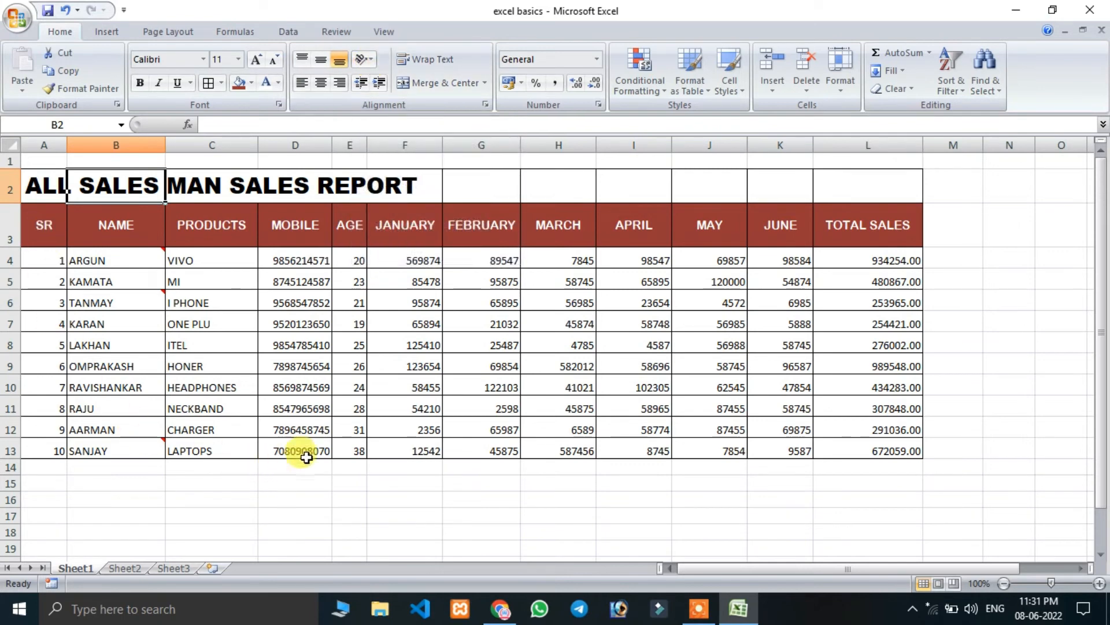
# Angle the text of the SR header cell A3 counterclockwise.
pyautogui.click(44, 230)
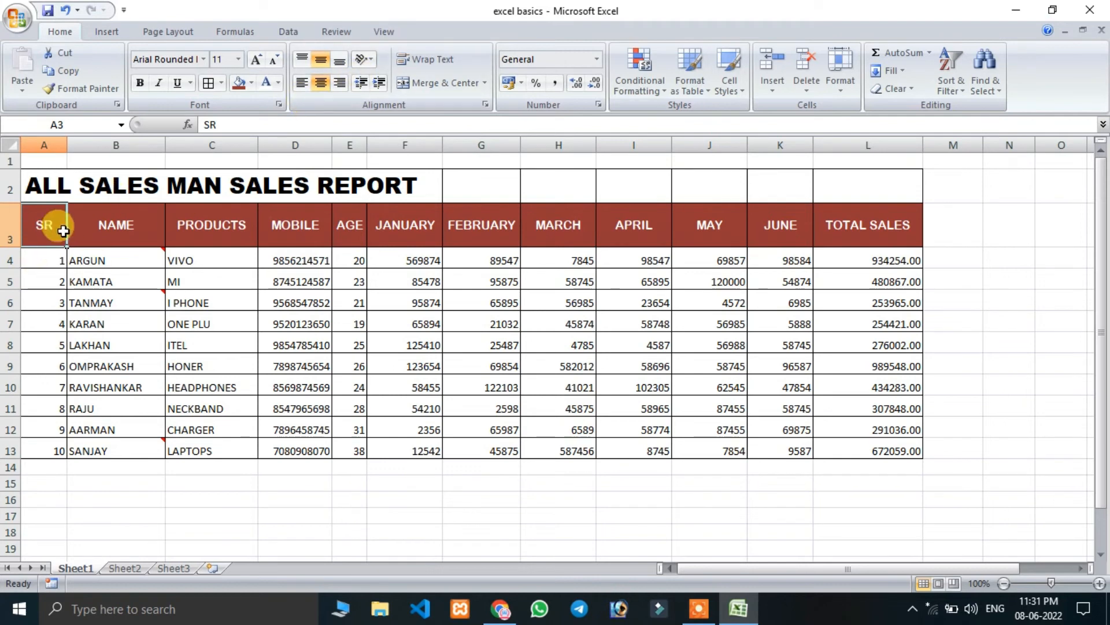
pyautogui.click(373, 60)
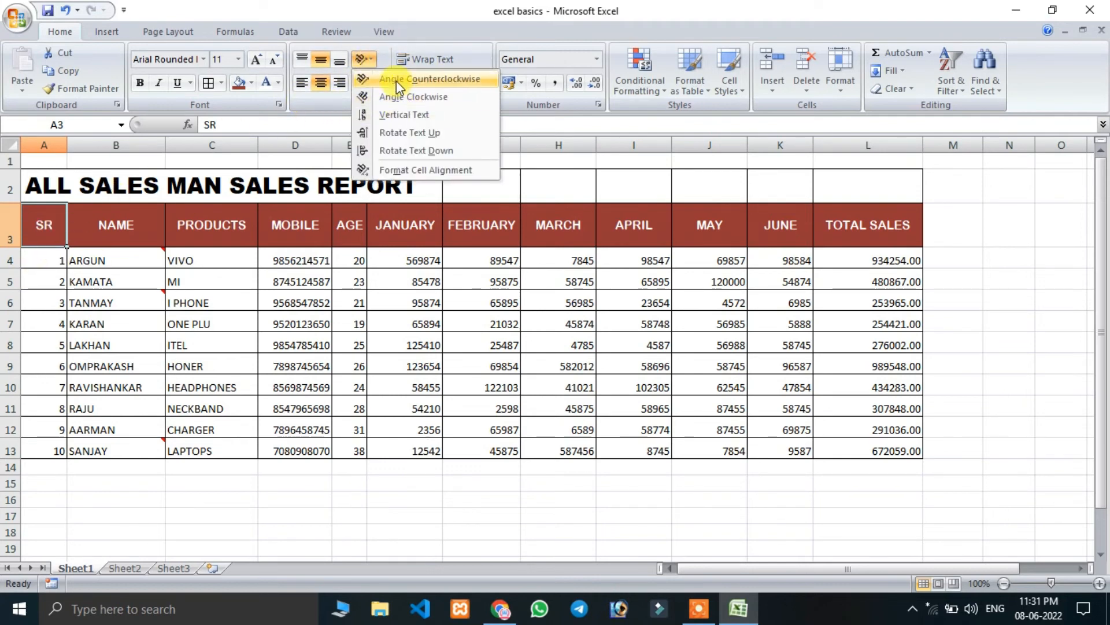
pyautogui.click(398, 95)
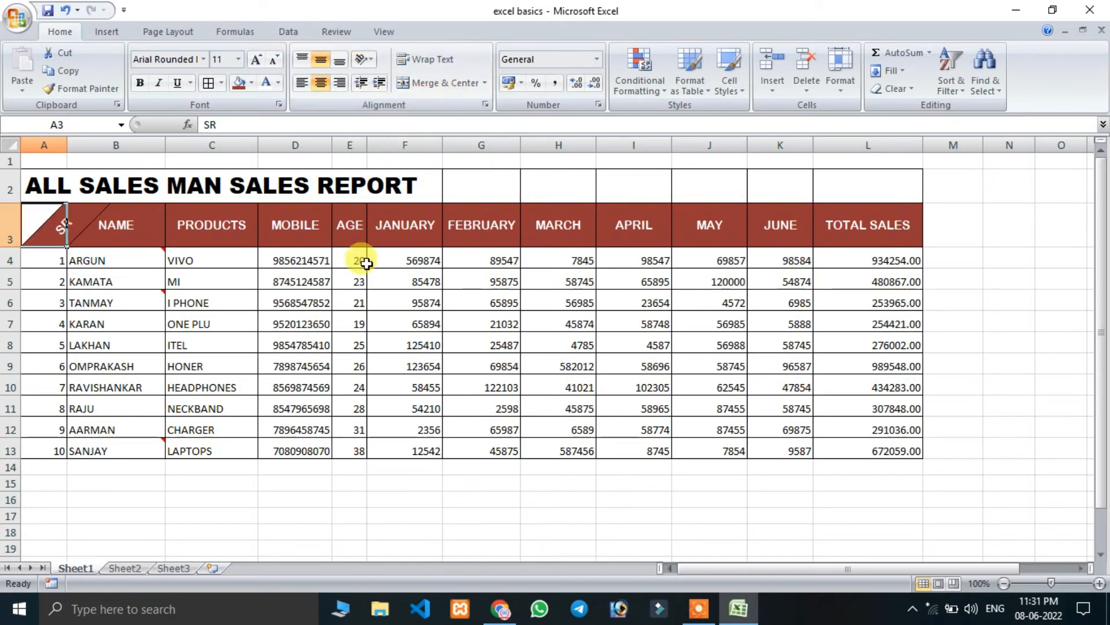
pyautogui.click(113, 344)
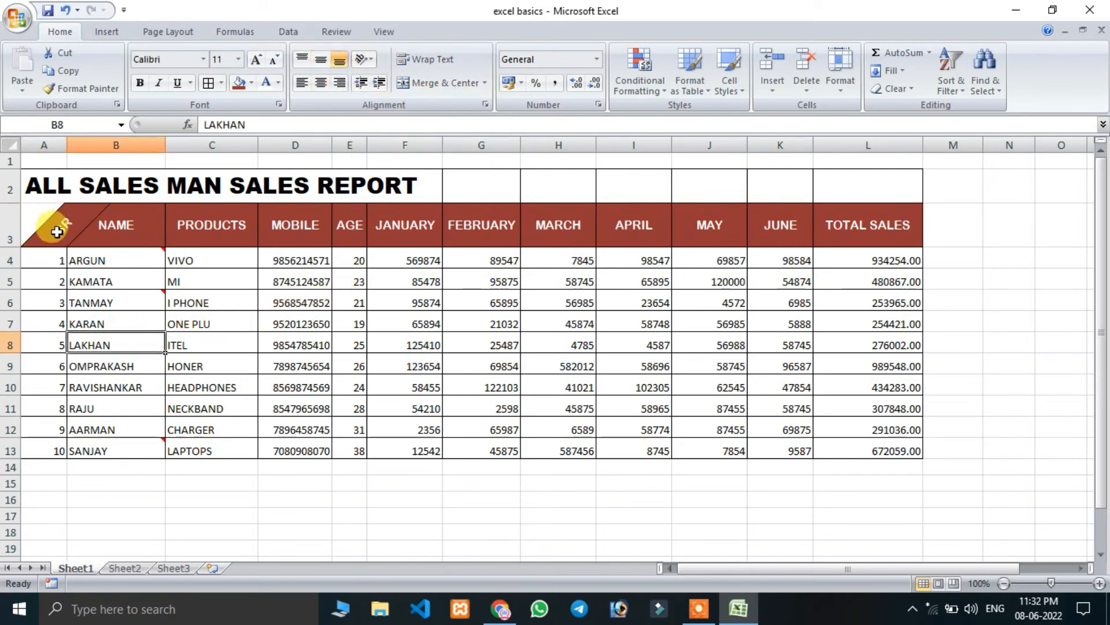
pyautogui.click(38, 230)
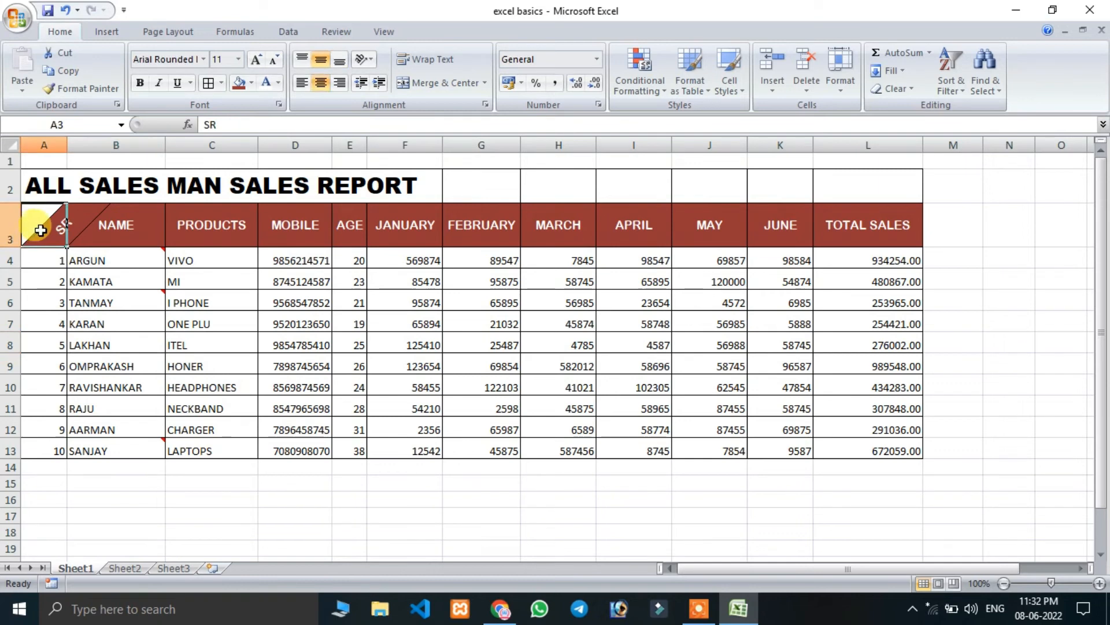
# Change the text orientation of cell A3 to Angle Clockwise and then to Vertical Text.
pyautogui.click(363, 59)
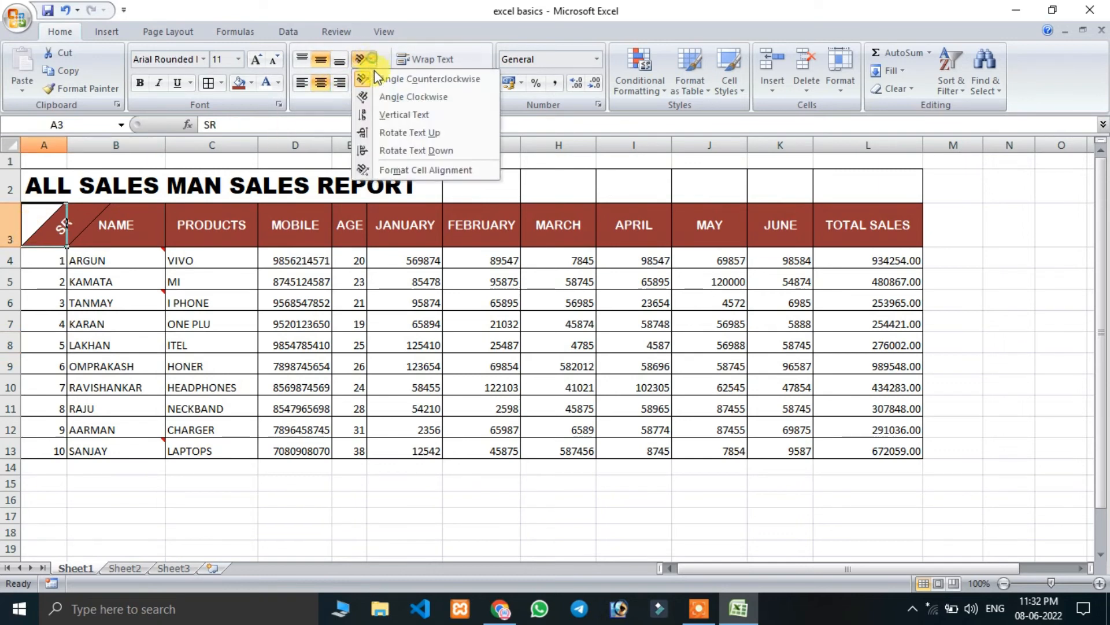
pyautogui.click(383, 104)
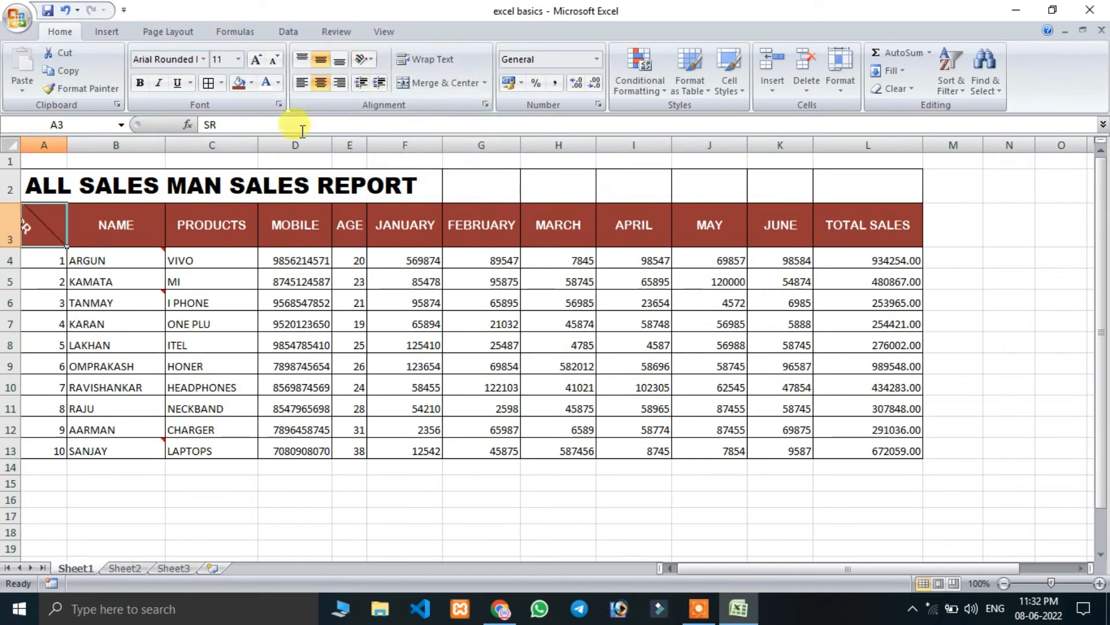
pyautogui.click(362, 60)
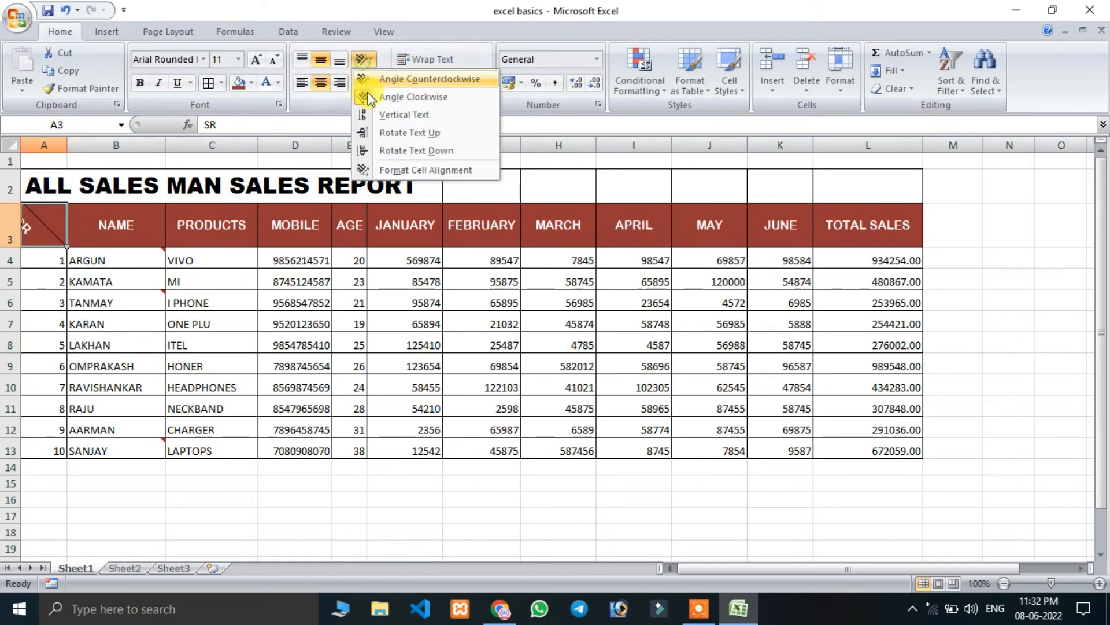
pyautogui.click(392, 114)
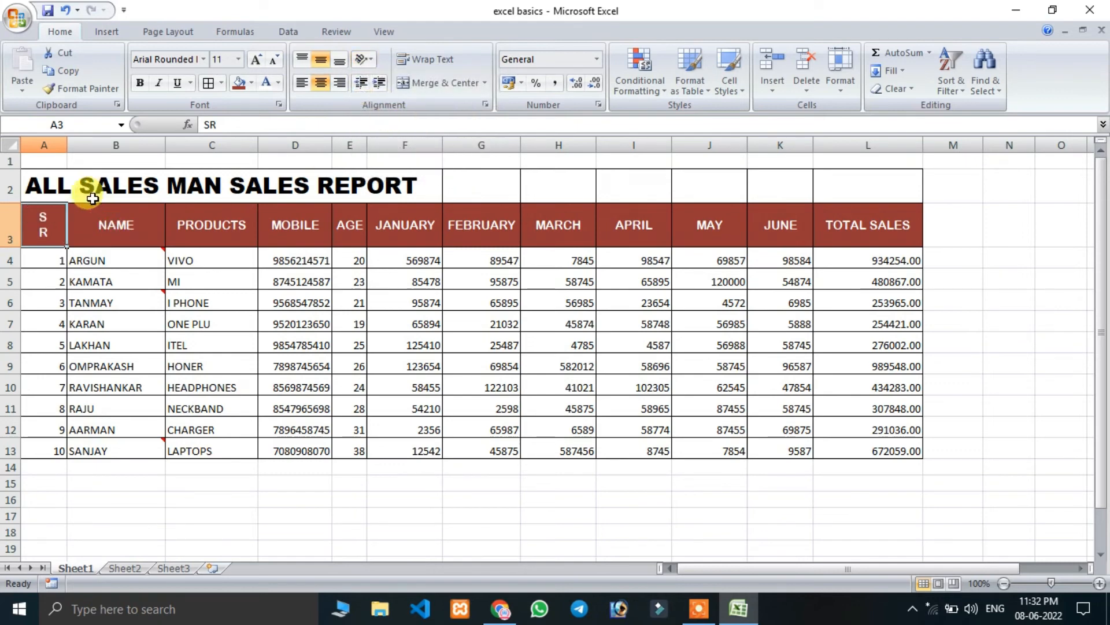
# Reset the text orientation of cell A3 to 0 degrees through the cell alignment settings.
pyautogui.click(364, 60)
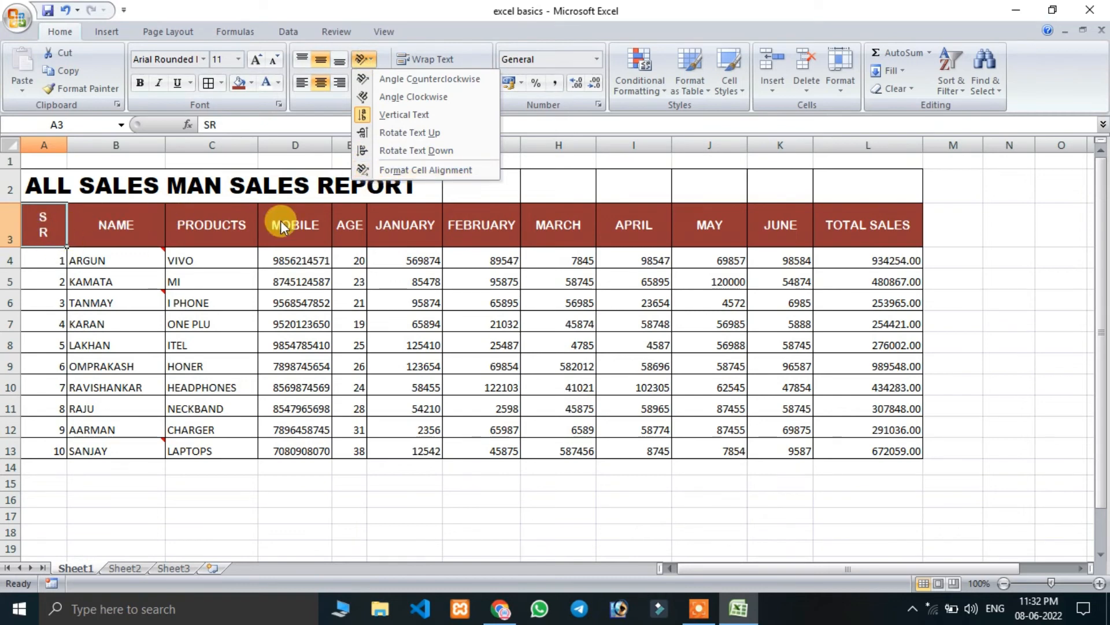
pyautogui.click(427, 170)
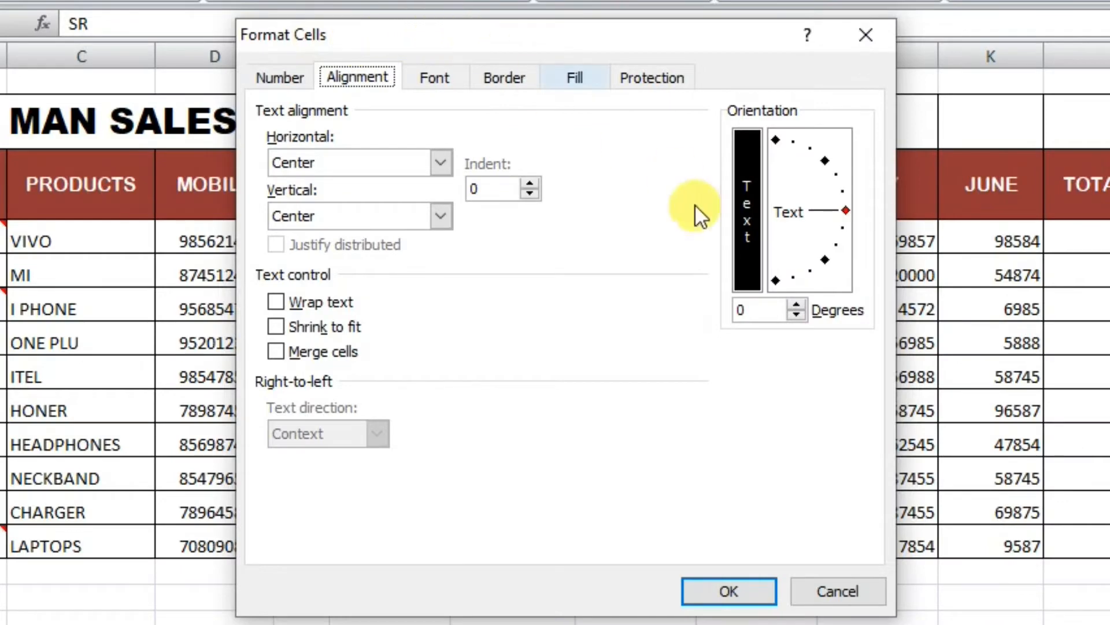
pyautogui.click(763, 311)
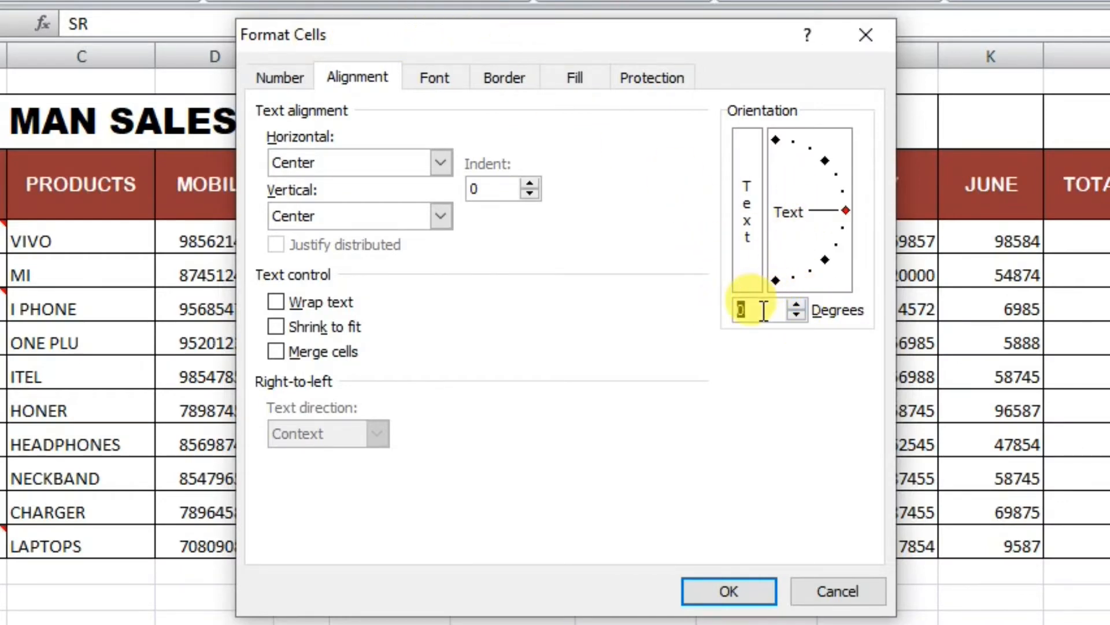
pyautogui.write('0')
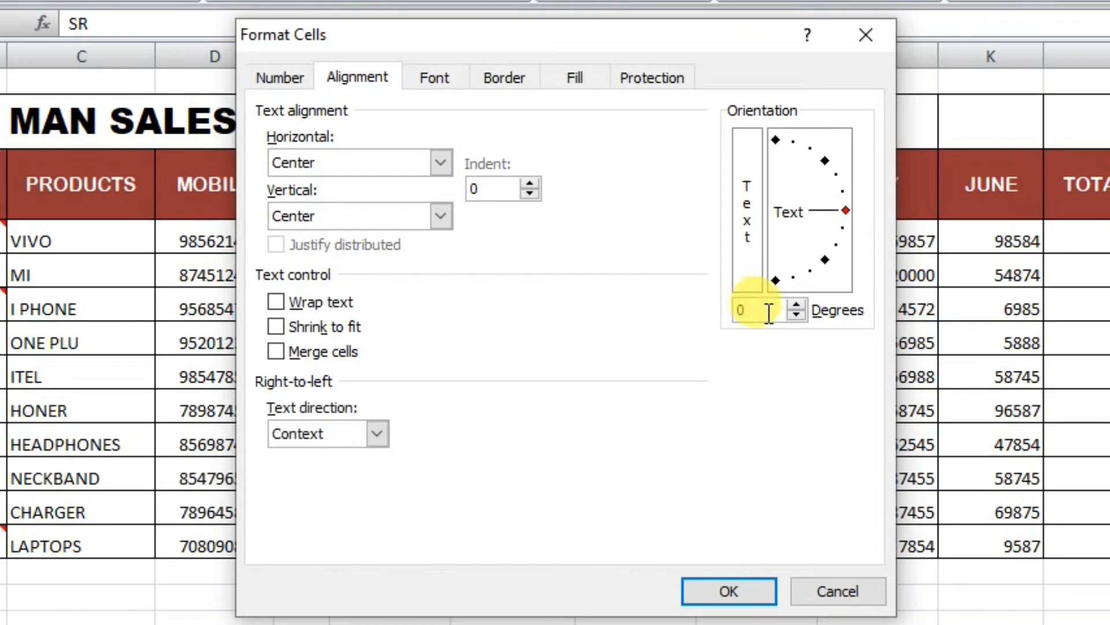
pyautogui.click(717, 591)
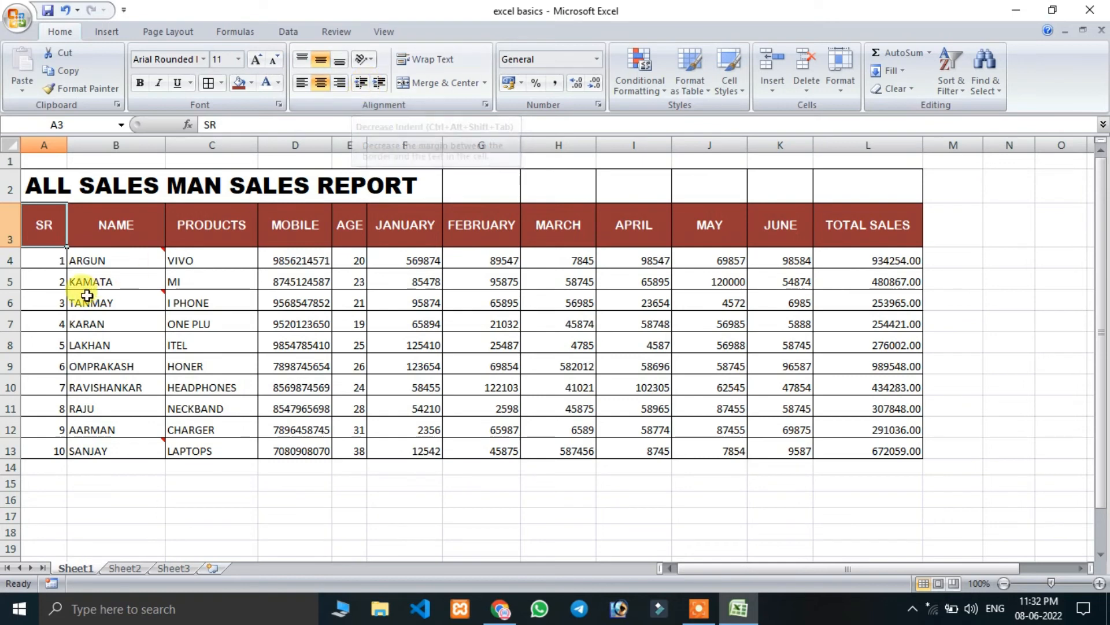
pyautogui.click(118, 230)
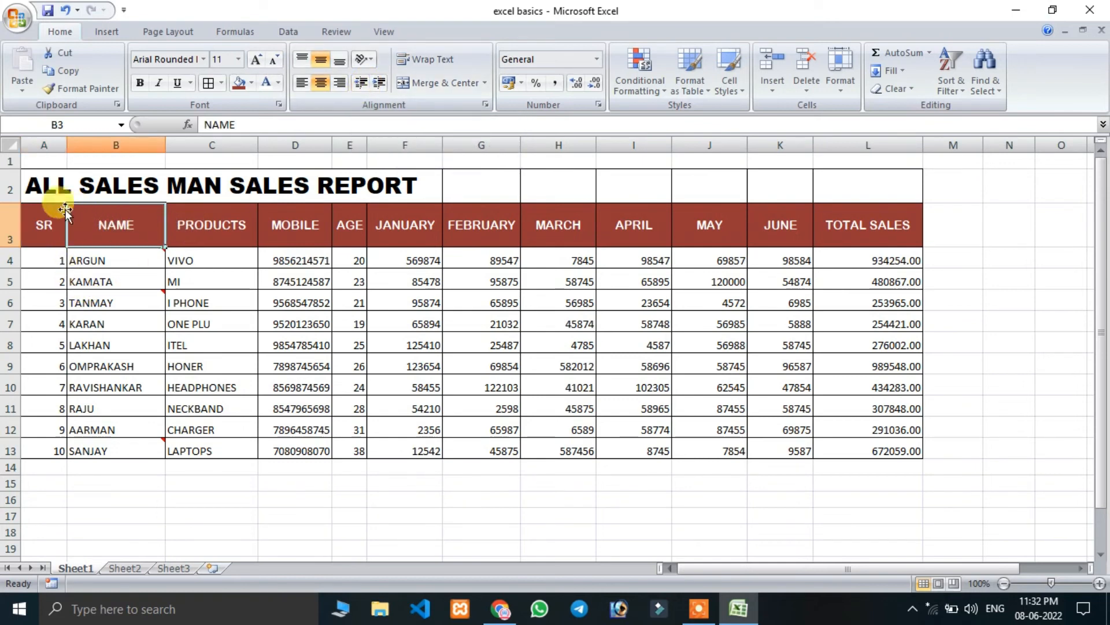
# Increase the indent of the report title in A2 by several levels.
pyautogui.click(31, 189)
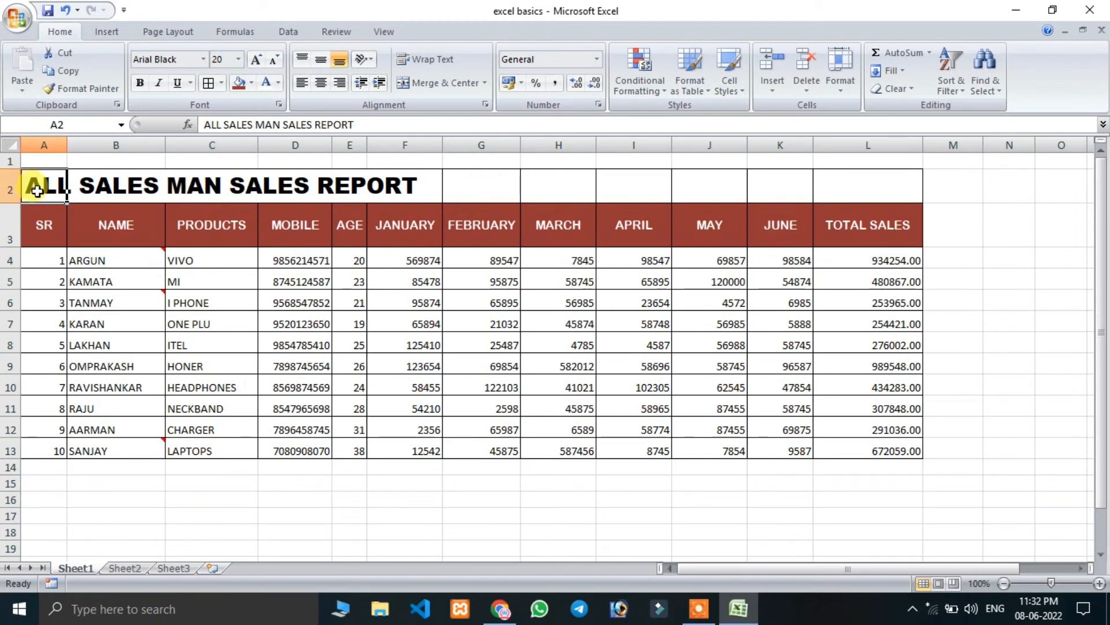
pyautogui.click(379, 81)
pyautogui.click(379, 82)
pyautogui.click(379, 81)
pyautogui.click(380, 82)
pyautogui.click(379, 81)
pyautogui.click(380, 82)
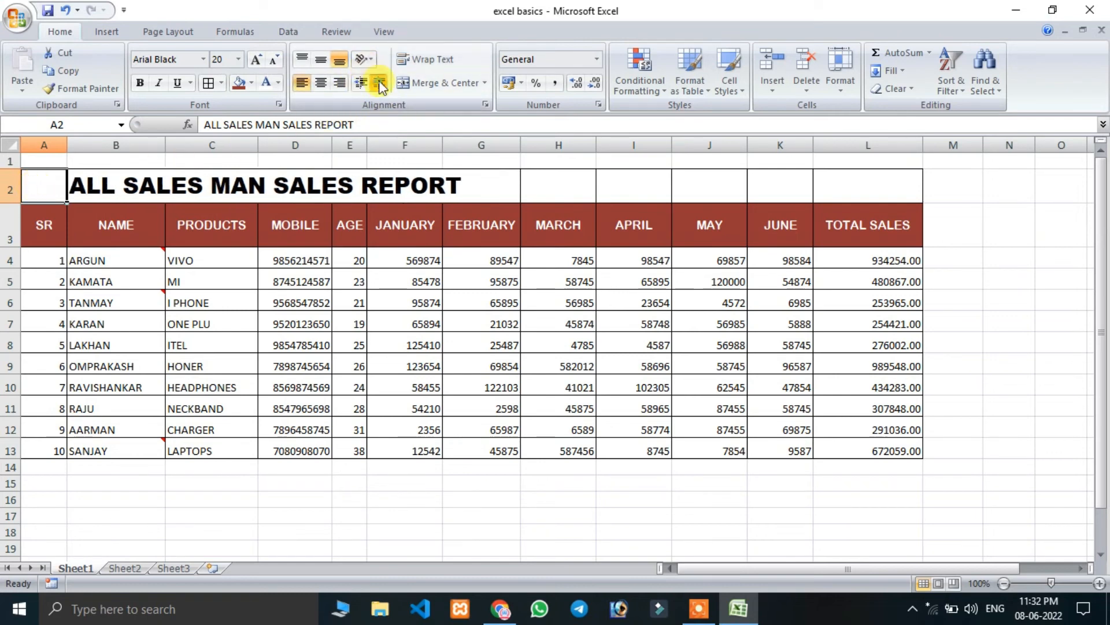
pyautogui.click(380, 82)
pyautogui.click(379, 82)
pyautogui.click(838, 218)
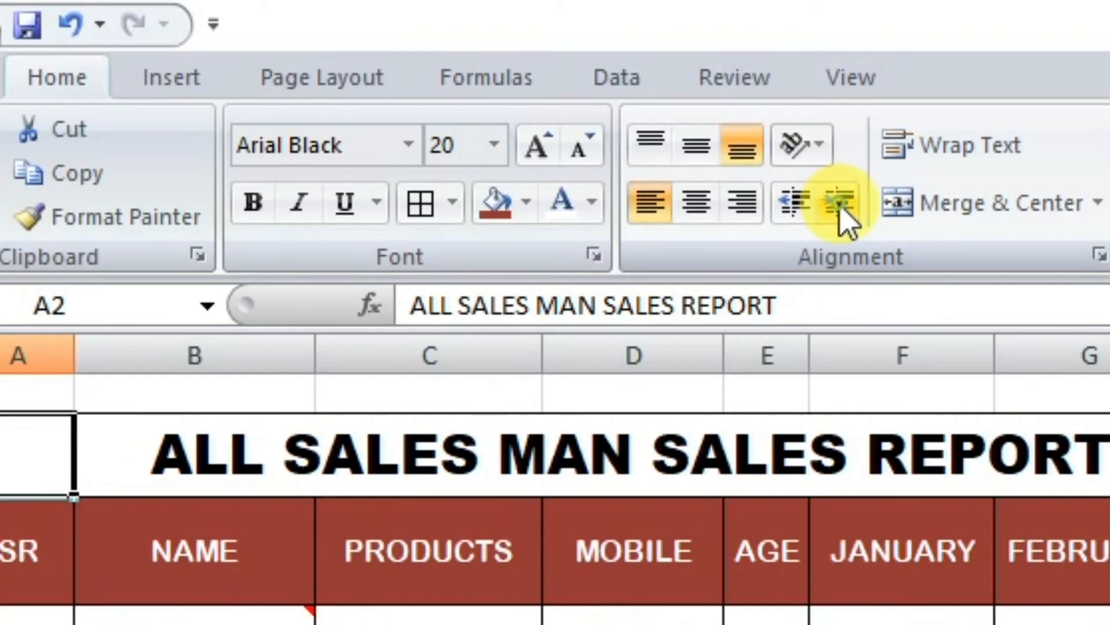
pyautogui.click(840, 218)
pyautogui.click(839, 218)
pyautogui.click(837, 218)
# Decrease the indent of the report title in A2 back to none, briefly increasing it again along the way.
pyautogui.click(800, 218)
pyautogui.click(797, 211)
pyautogui.click(794, 204)
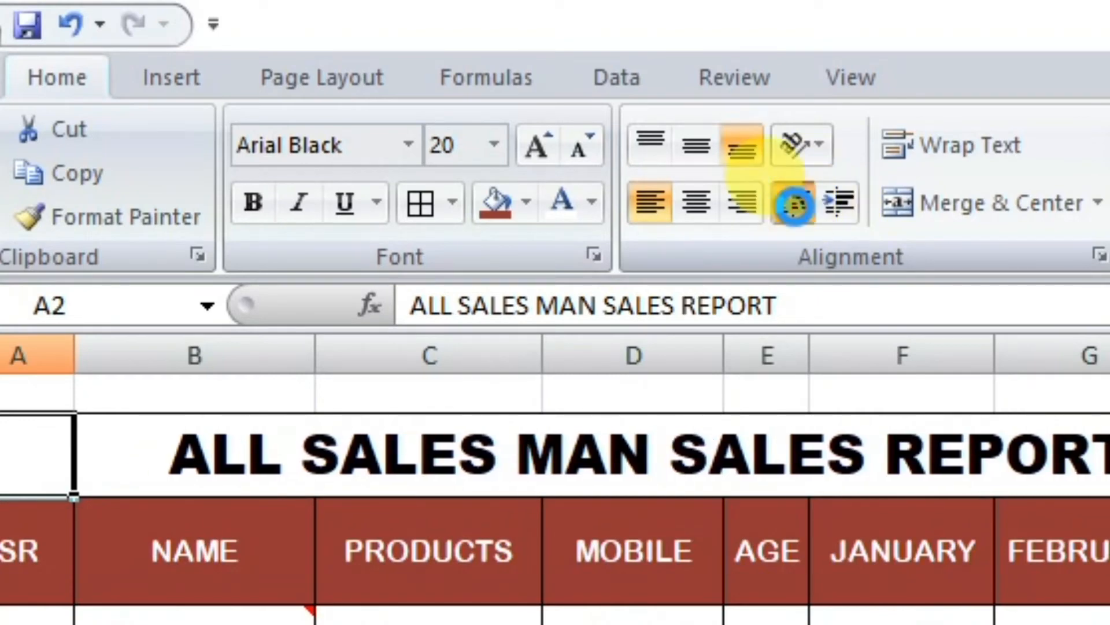
pyautogui.click(795, 211)
pyautogui.click(798, 218)
pyautogui.click(801, 225)
pyautogui.click(795, 208)
pyautogui.click(795, 208)
pyautogui.click(796, 209)
pyautogui.click(850, 207)
pyautogui.click(850, 208)
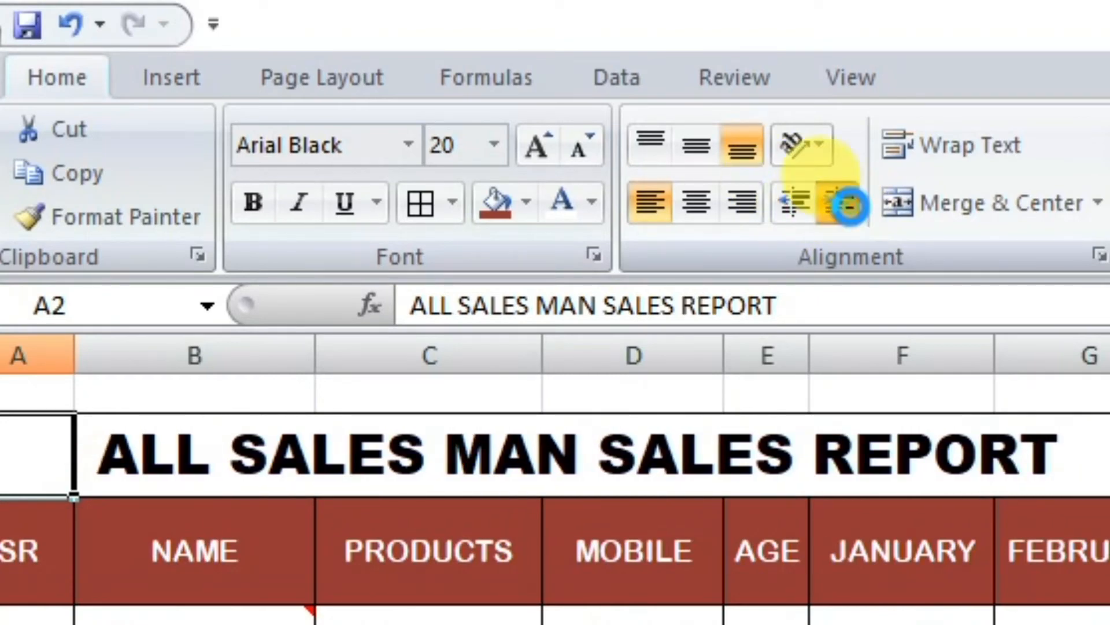
pyautogui.click(850, 207)
pyautogui.click(850, 207)
pyautogui.click(775, 208)
pyautogui.click(775, 208)
pyautogui.click(776, 208)
pyautogui.click(775, 210)
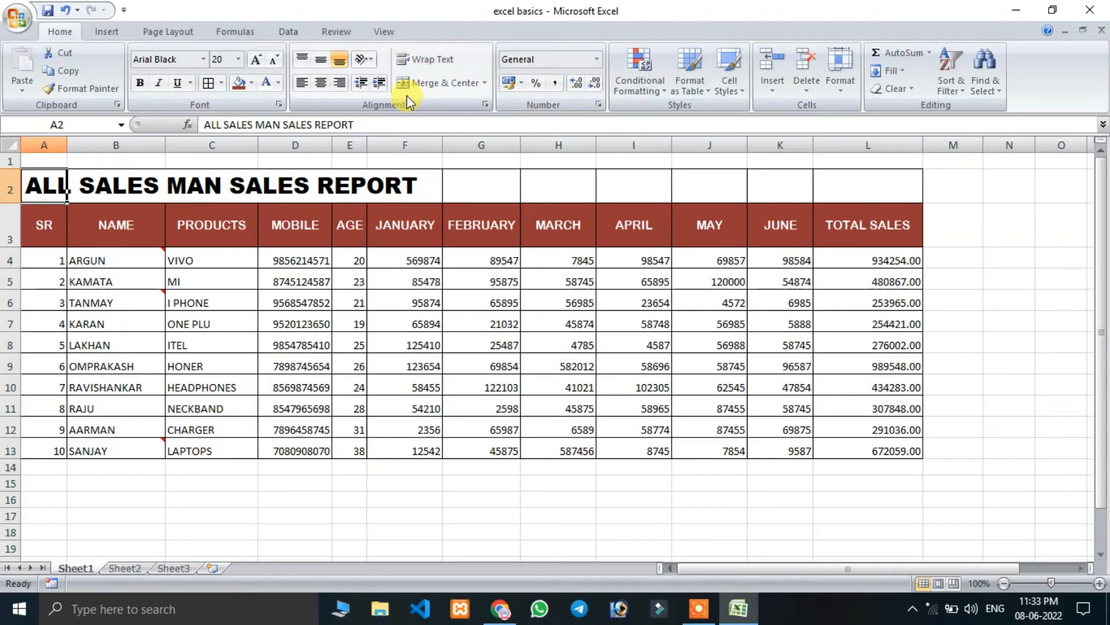
# Turn on text wrapping for the report title in A2 and examine the wrapped cell.
pyautogui.click(427, 259)
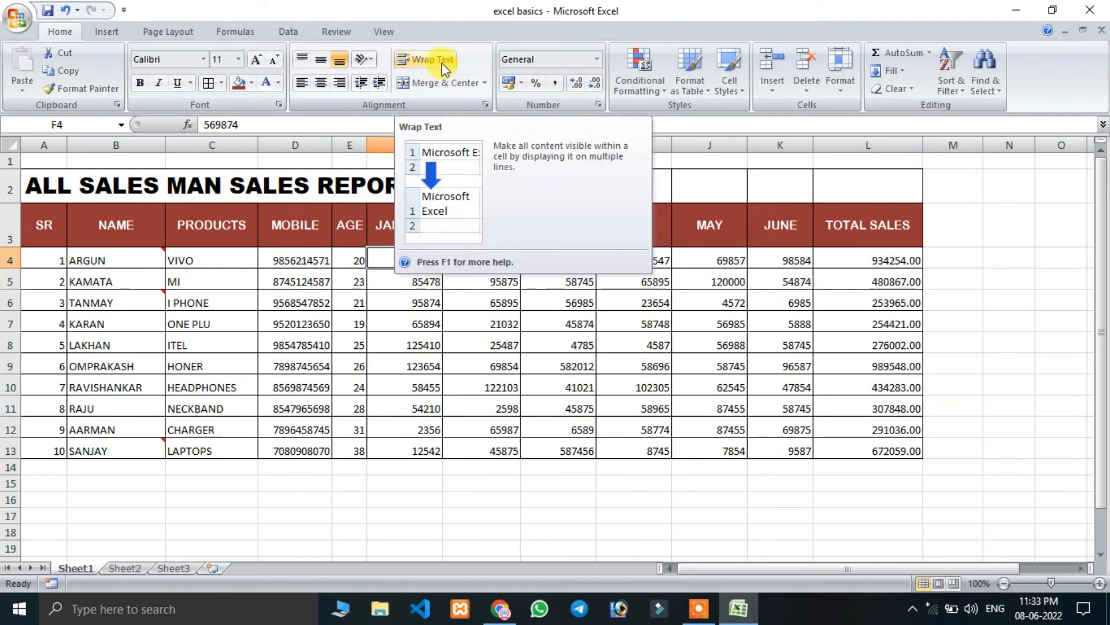
pyautogui.click(48, 186)
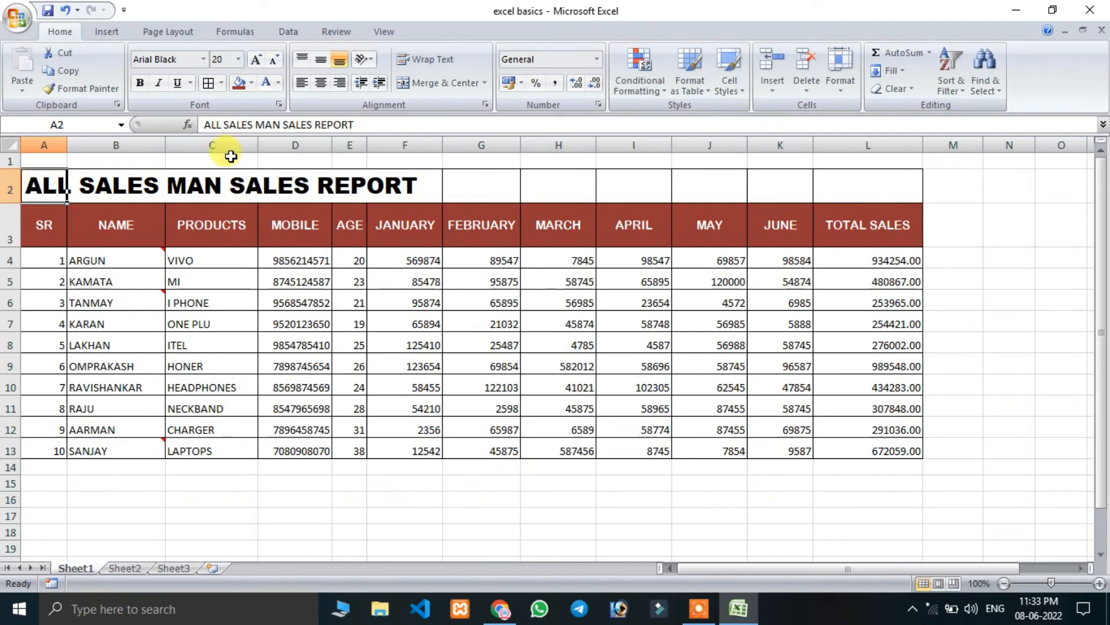
pyautogui.click(429, 62)
pyautogui.scroll(-1, 154, 260)
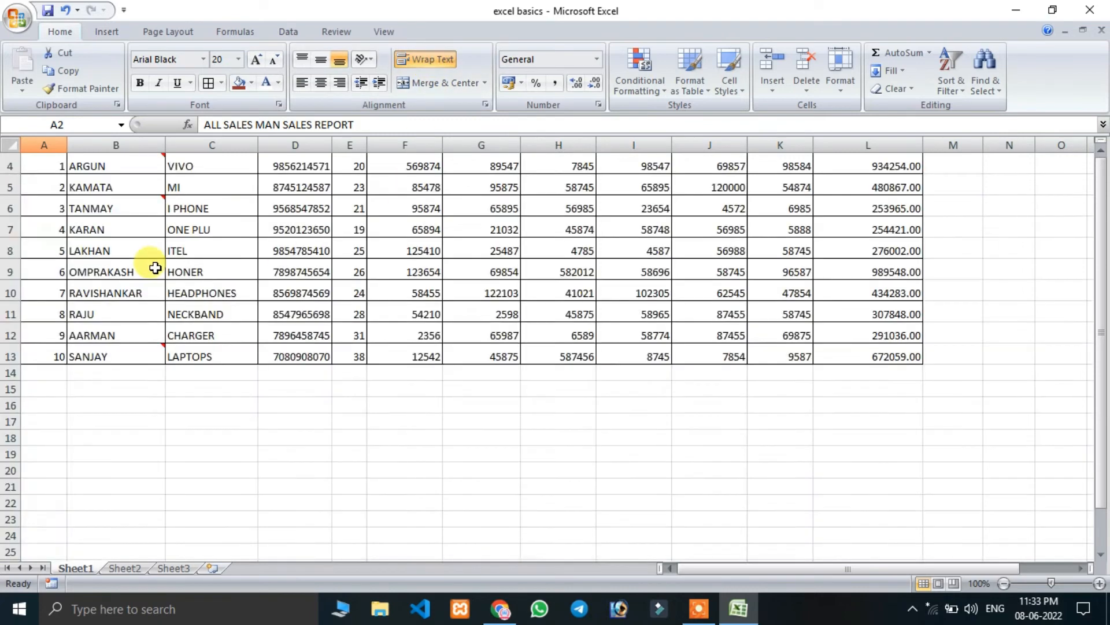
pyautogui.scroll(1, 116, 266)
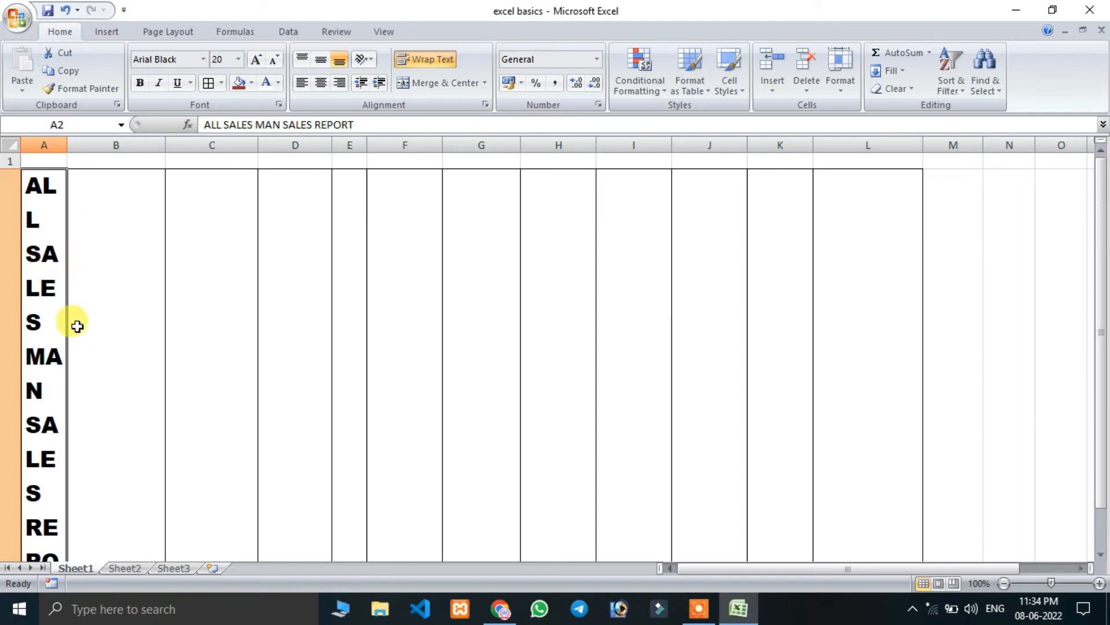
pyautogui.scroll(-1, 79, 329)
pyautogui.scroll(1, 79, 329)
# Widen column A slightly and turn off text wrapping for the report title in A2.
pyautogui.moveTo(67, 145); pyautogui.dragTo(91, 146)
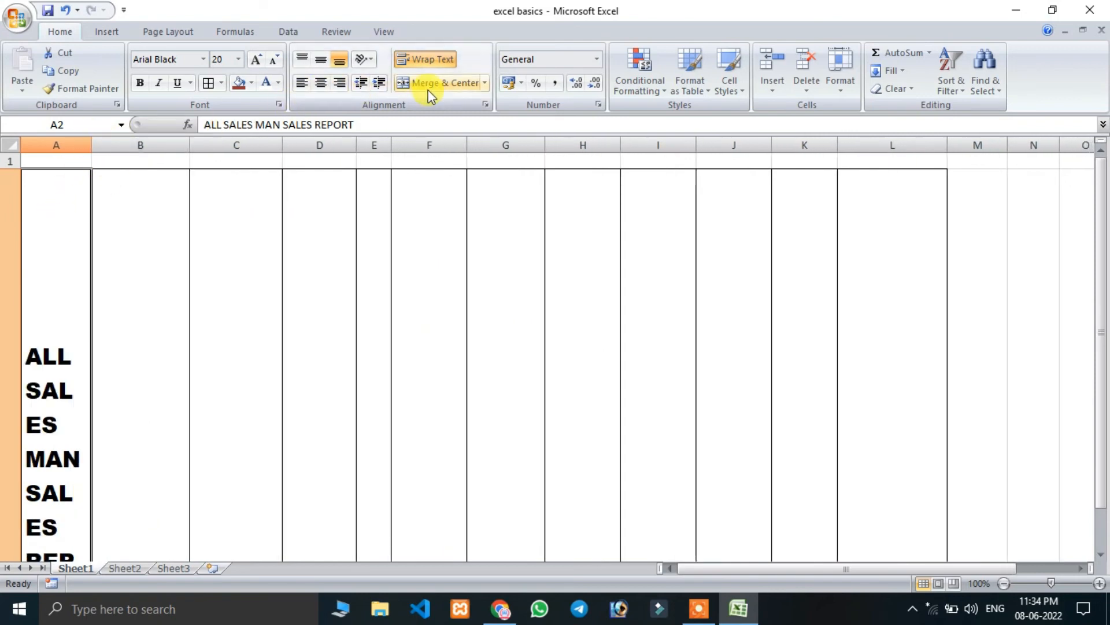
pyautogui.moveTo(90, 148); pyautogui.dragTo(78, 151)
pyautogui.scroll(-1, 63, 275)
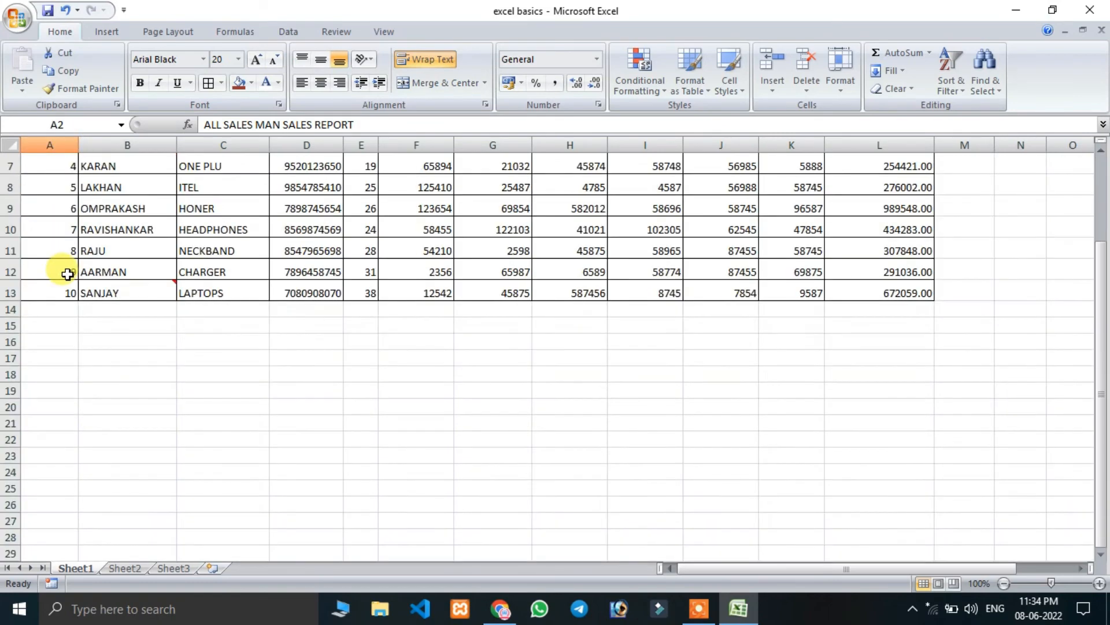
pyautogui.scroll(1, 63, 275)
pyautogui.click(428, 62)
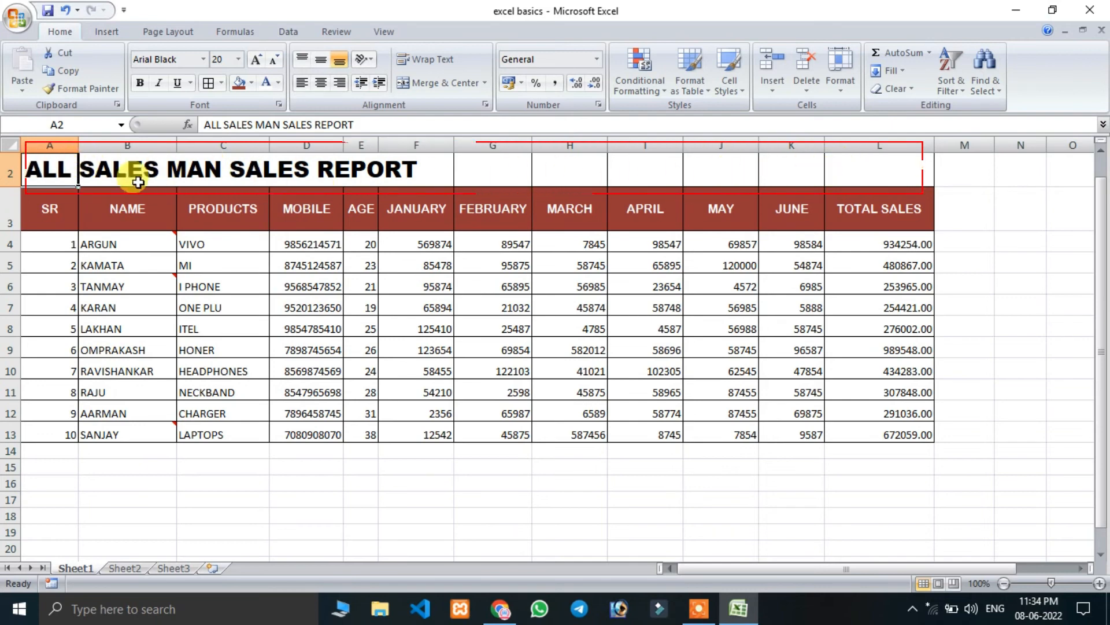
# Merge and center the report title across A2:L2.
pyautogui.moveTo(34, 166); pyautogui.dragTo(871, 166)
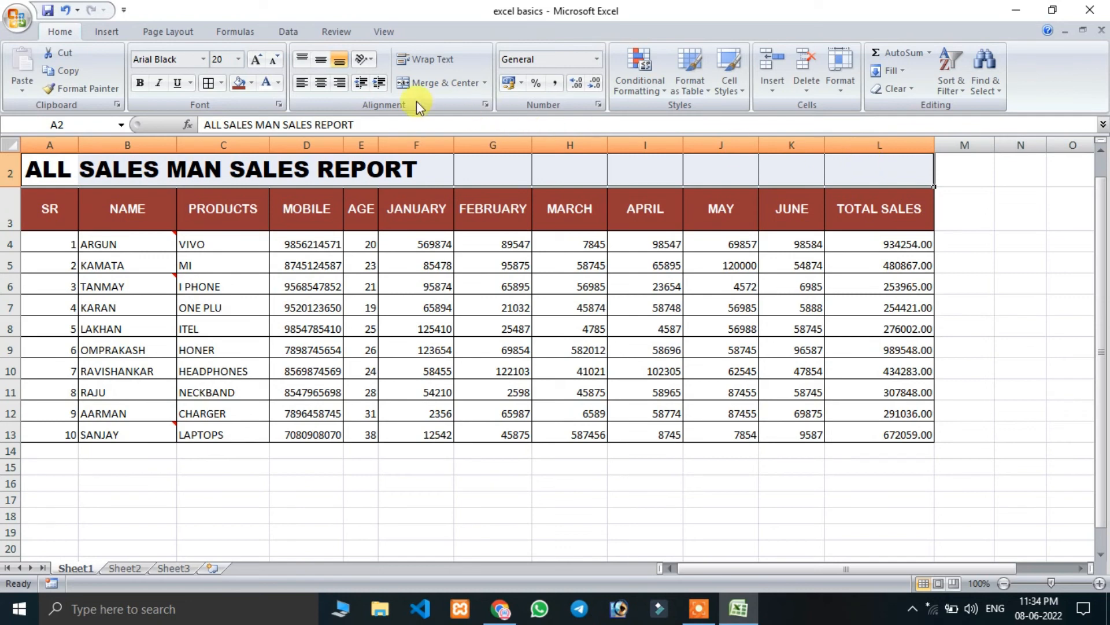
pyautogui.click(440, 85)
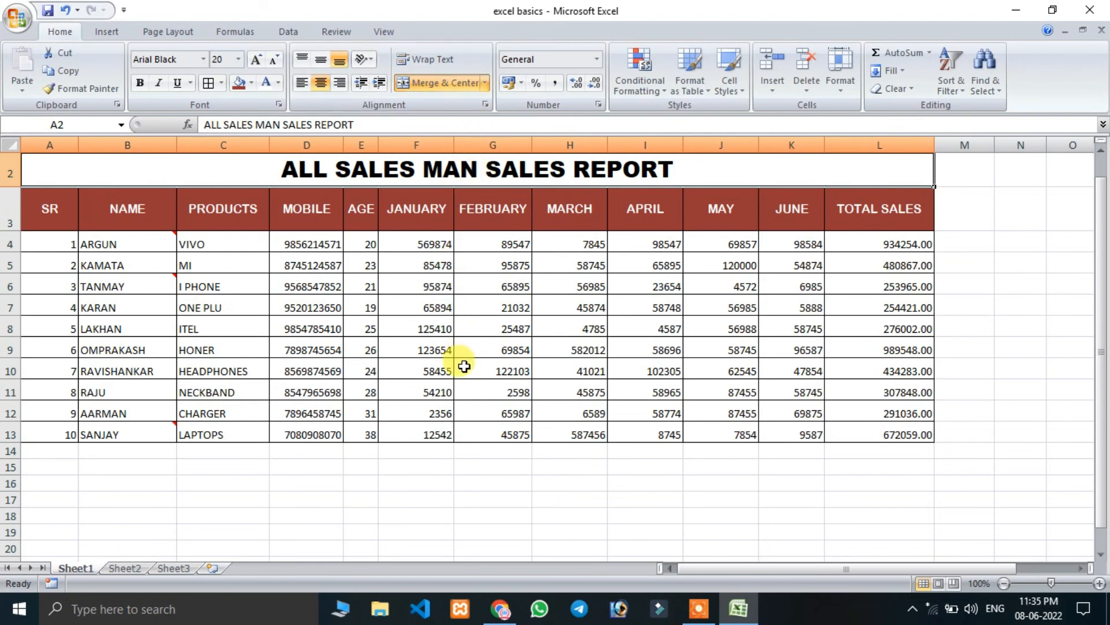
pyautogui.click(217, 514)
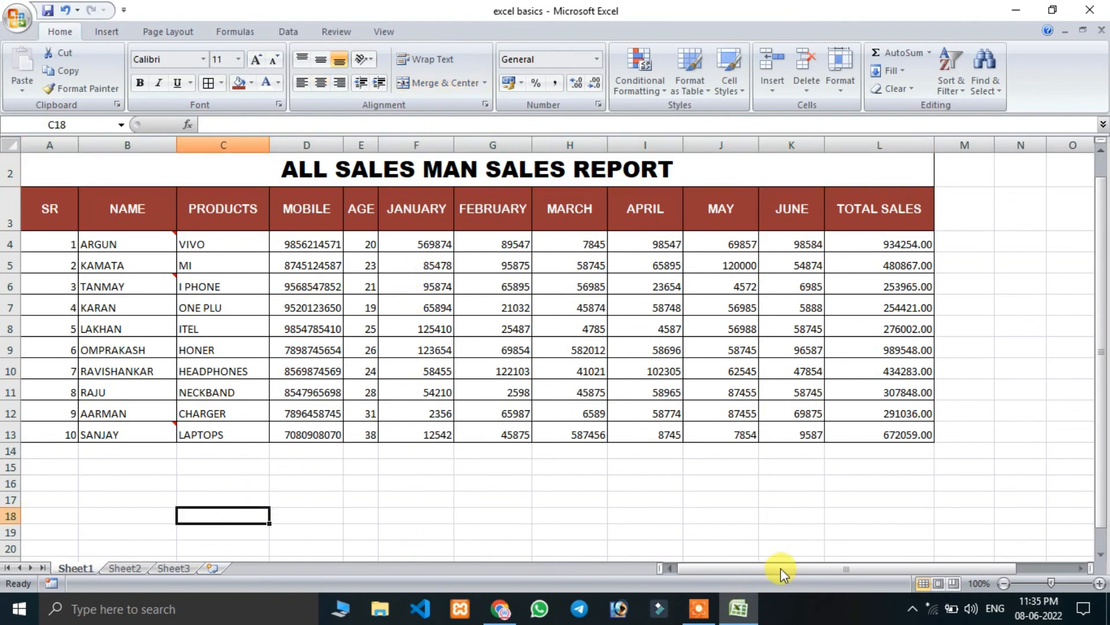
# Enter the sample text "HJJHGJH JHGJHY GJHGJHGJHHGHGFF" in the empty cell N4 beside the table.
pyautogui.moveTo(780, 570); pyautogui.dragTo(902, 564)
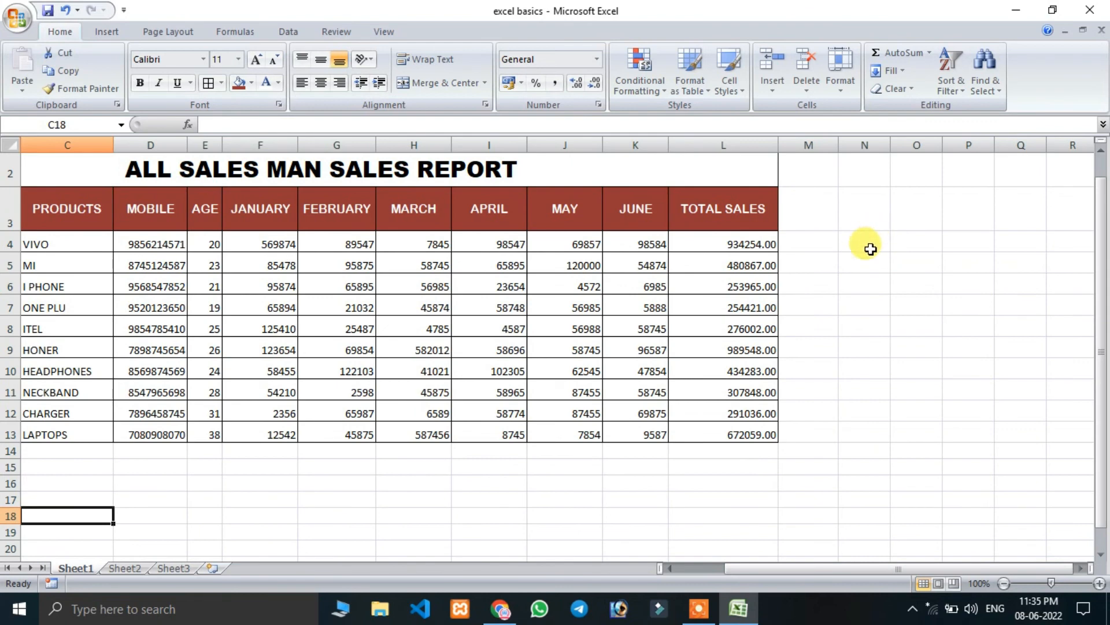
pyautogui.click(870, 247)
pyautogui.write('HJJHGJH')
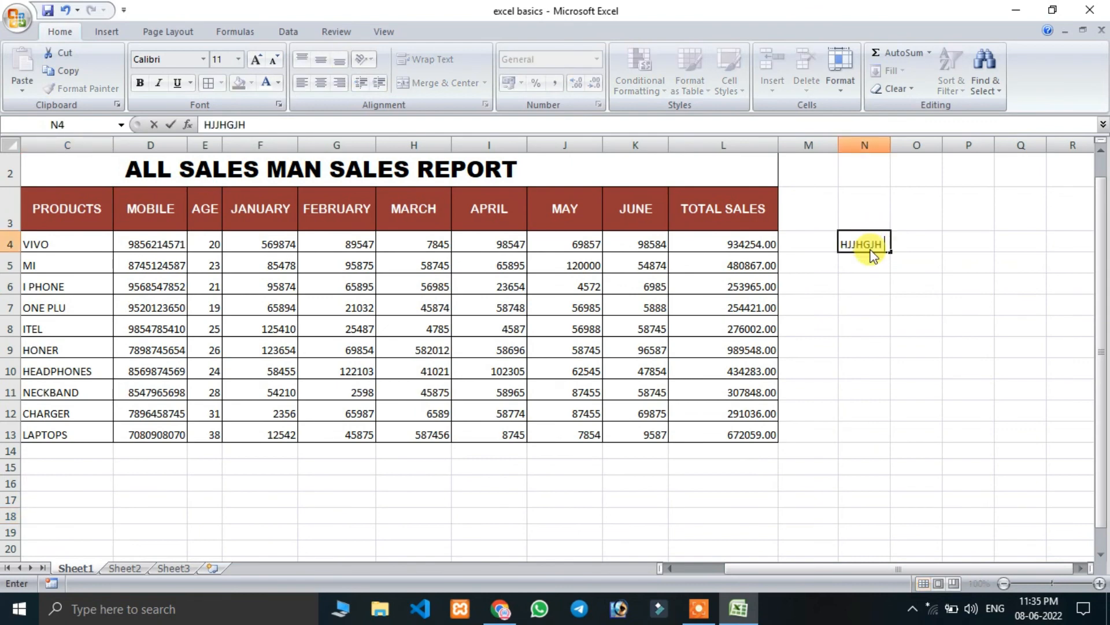
pyautogui.write(' JHGJHY    GJH')
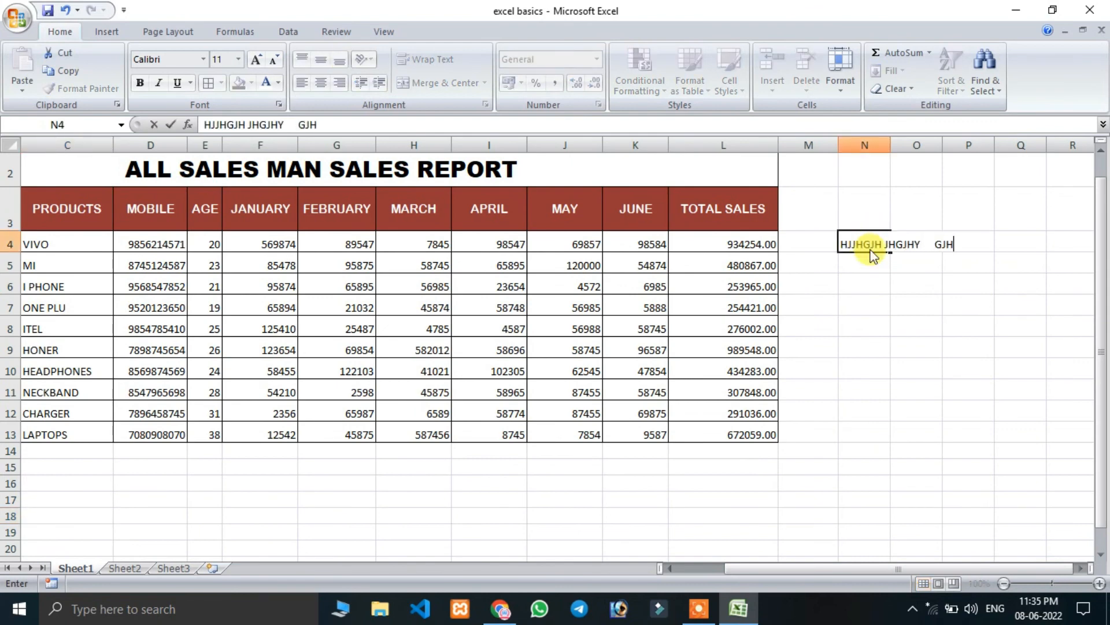
pyautogui.write('GJHGJHHGHGFF')
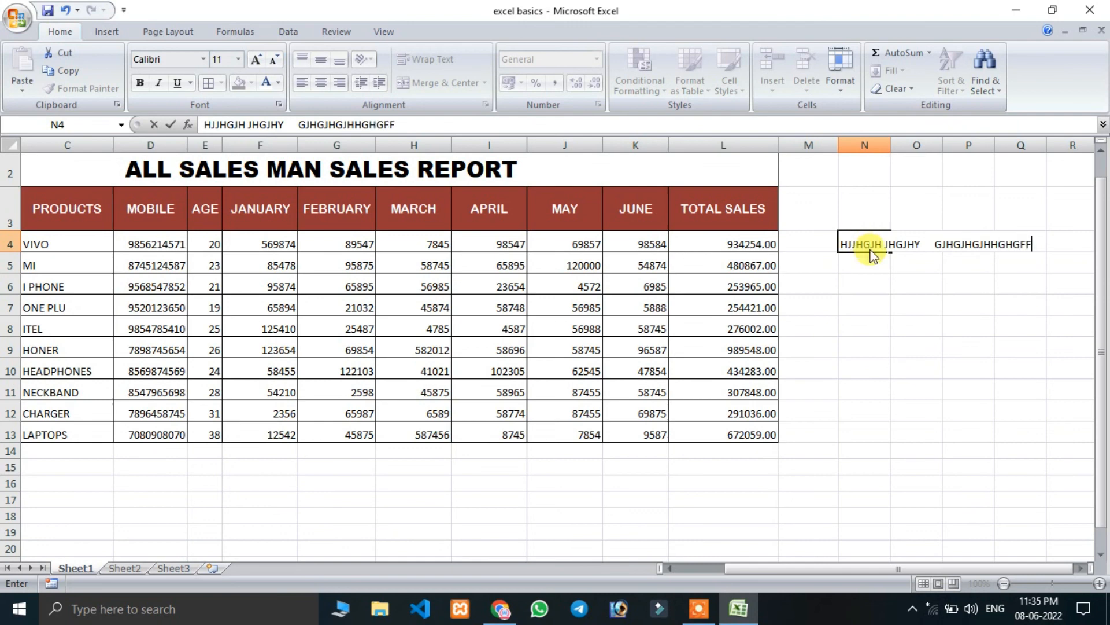
pyautogui.press('Return')
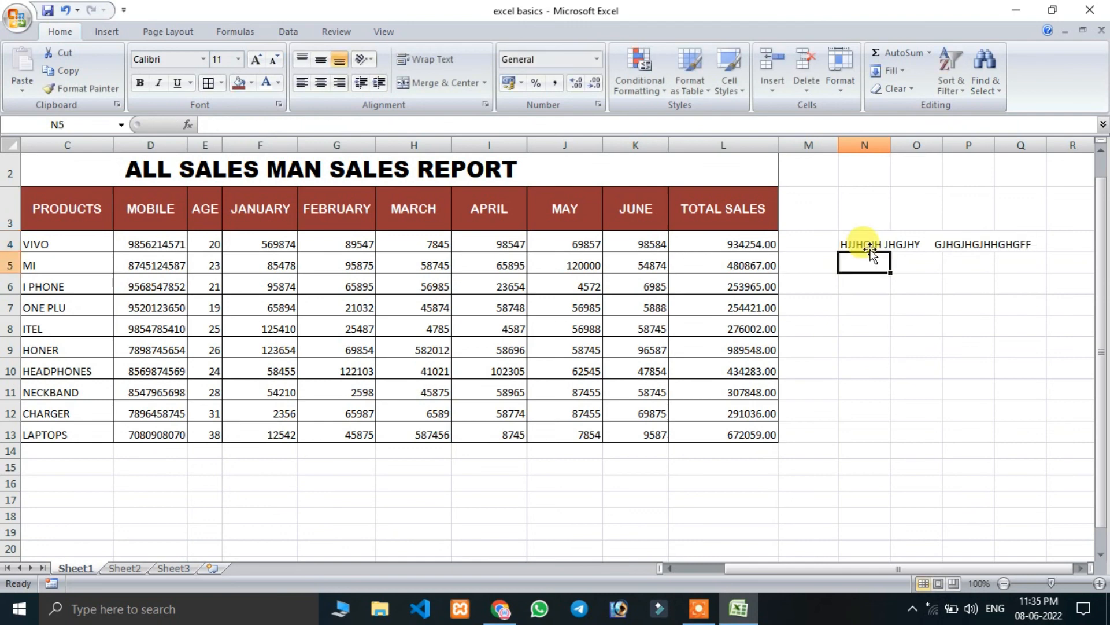
# Turn on text wrapping for N4 and replace its content with a long sample string starting with "HGHG FHGFHG".
pyautogui.click(868, 244)
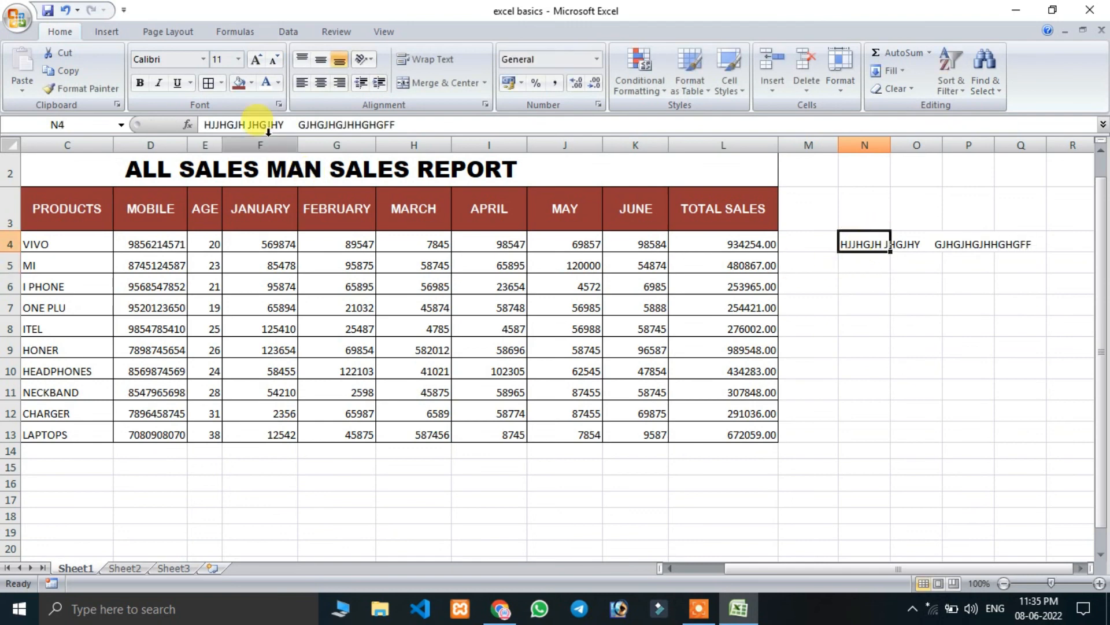
pyautogui.click(440, 64)
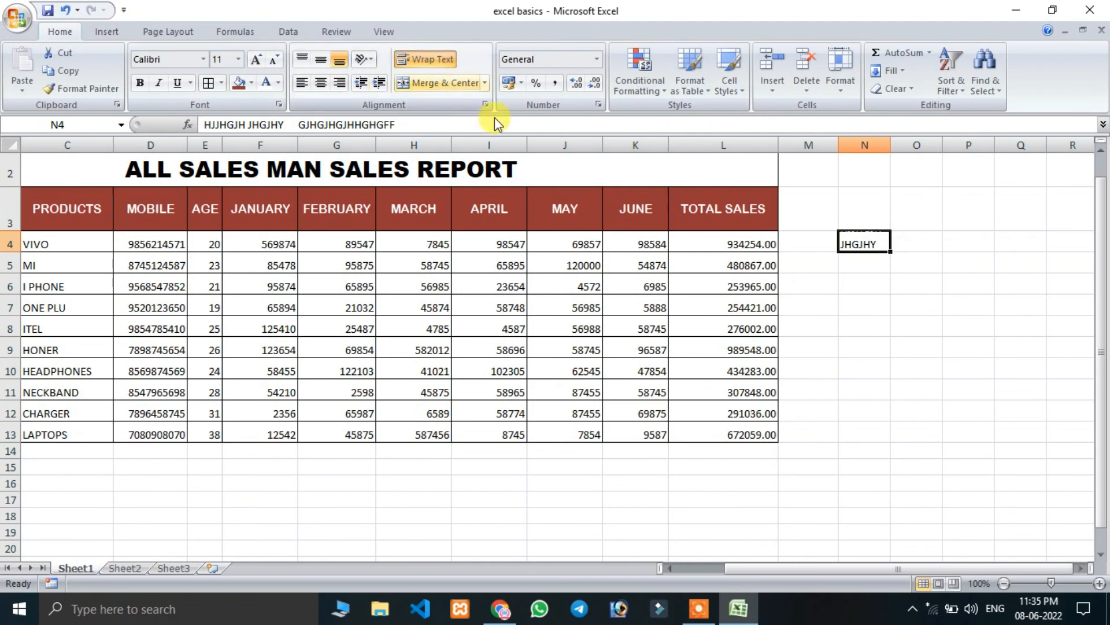
pyautogui.write('HGHG FHGFHG FHGFHGFHGFHGFHGFFHG')
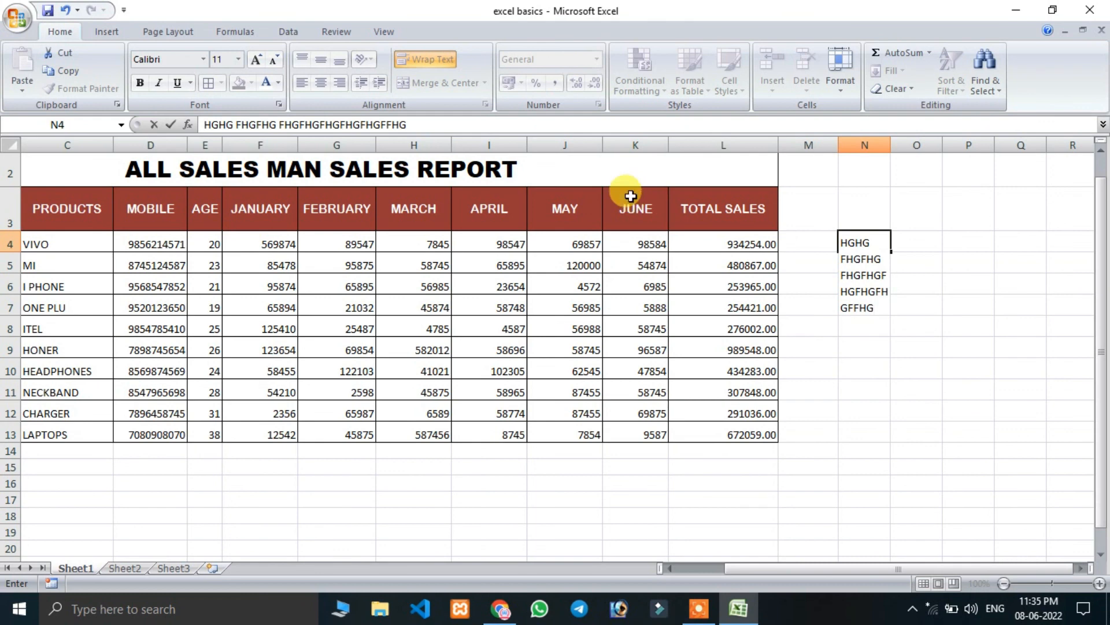
pyautogui.write('FGTRE')
pyautogui.click(914, 450)
# Clear the wrapped sample text from cell N4 and select an empty cell below the sales report.
pyautogui.click(861, 244)
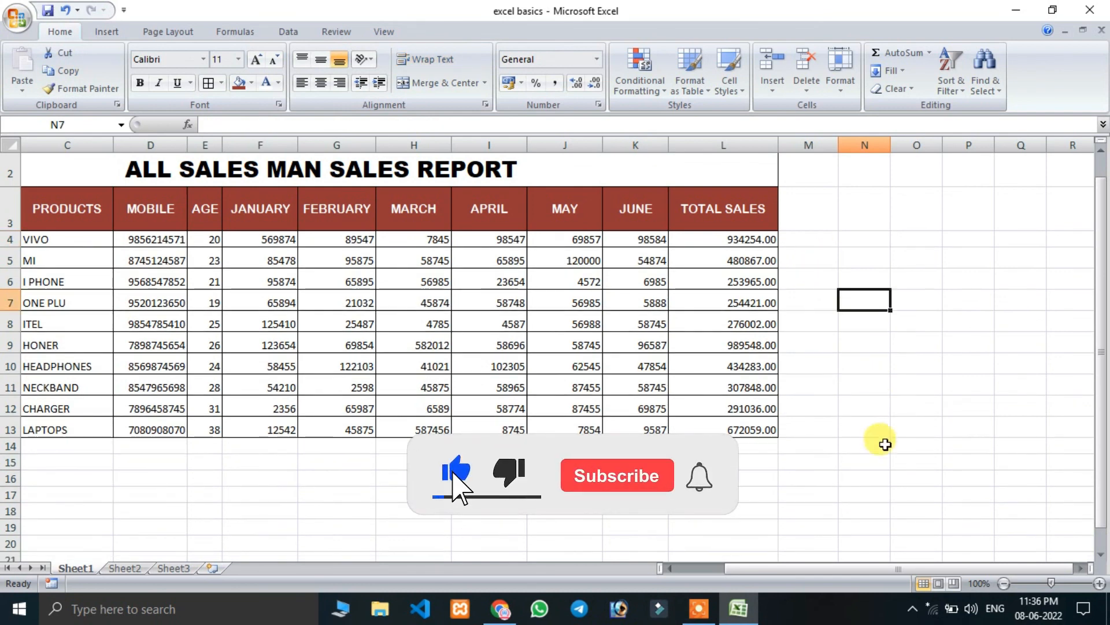
pyautogui.moveTo(824, 570); pyautogui.dragTo(724, 569)
pyautogui.click(658, 479)
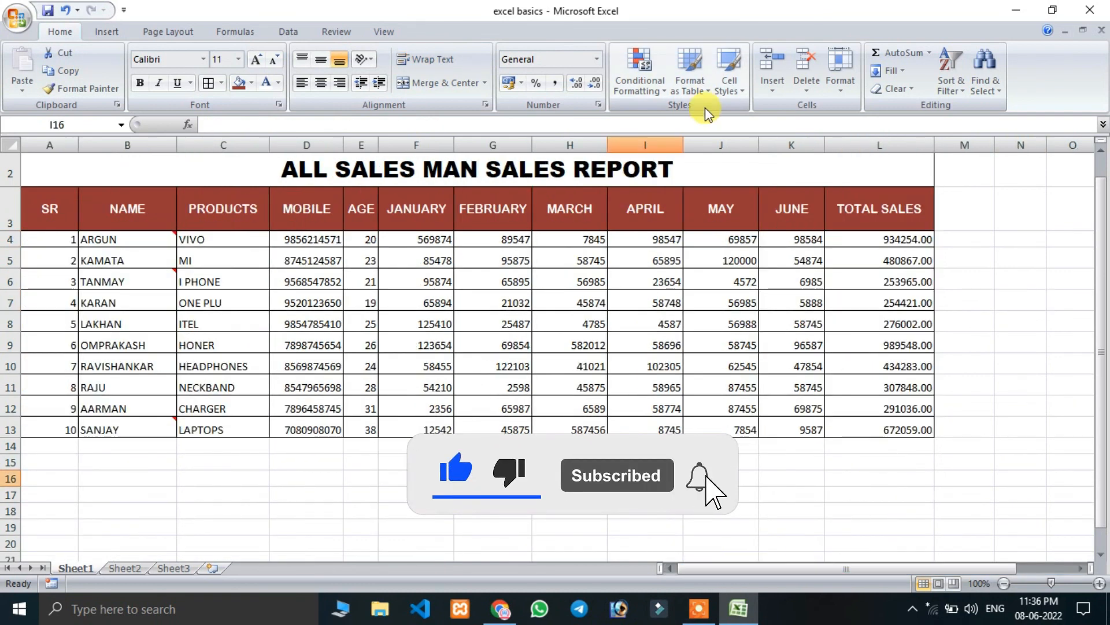